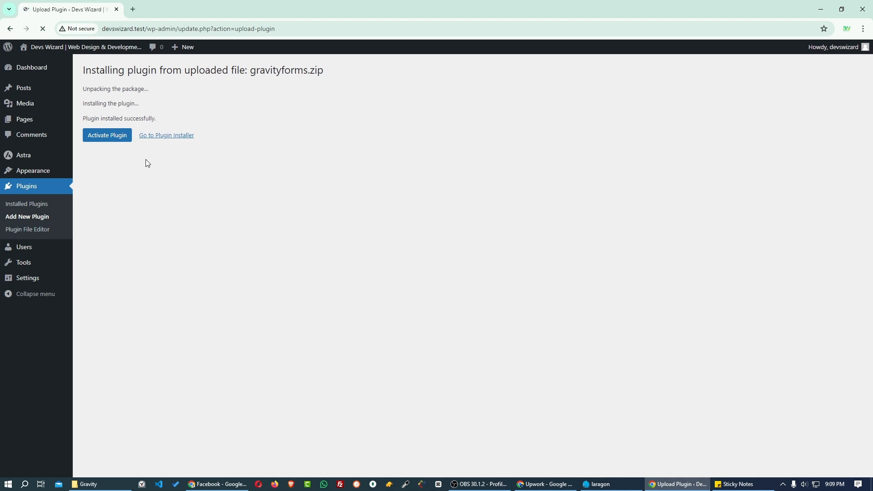
- Activate the uploaded Gravity Forms plugin and open the Gravity Forms settings
click(107, 139)
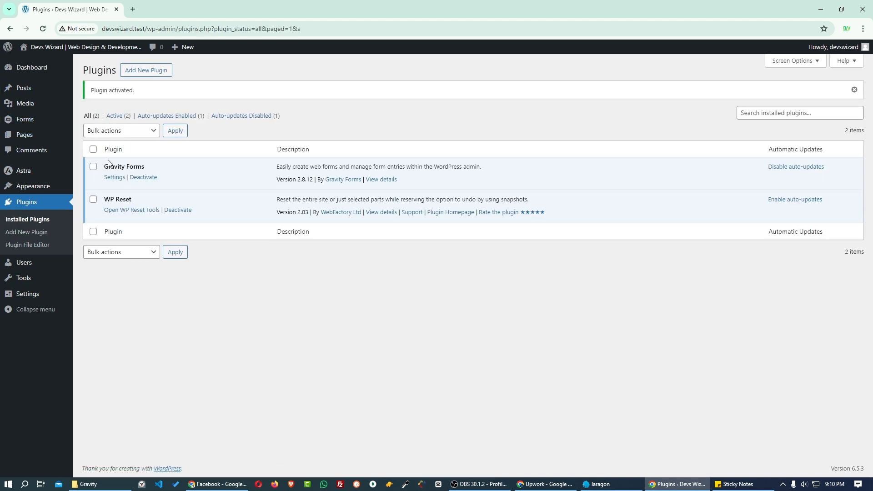
mouse_move(28, 121)
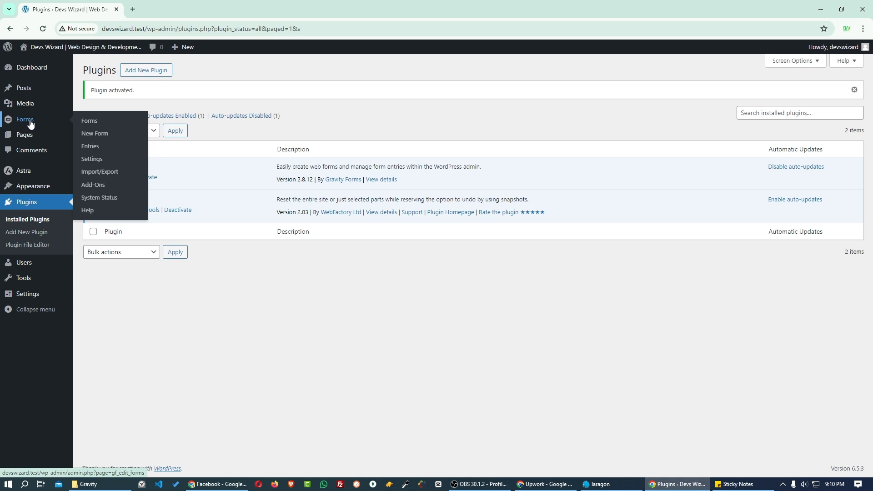
click(93, 160)
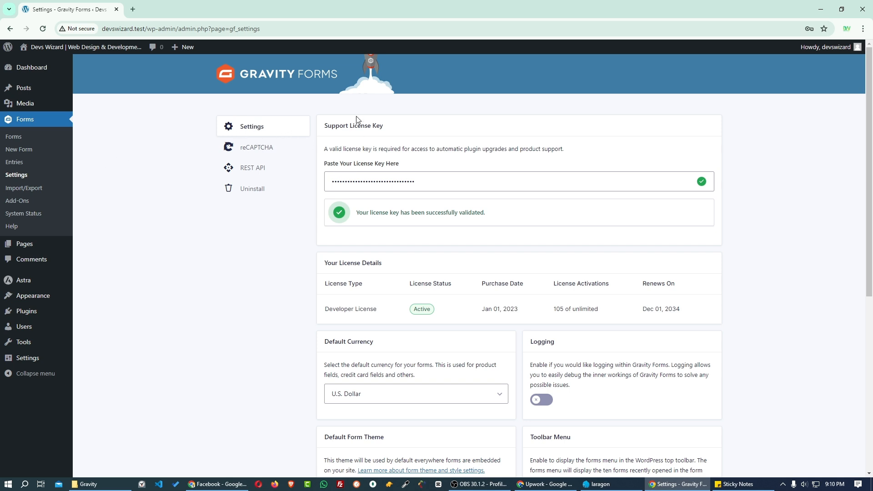
- Review the license details and the available default currency options in the general settings
scroll(398, 309, down, 2)
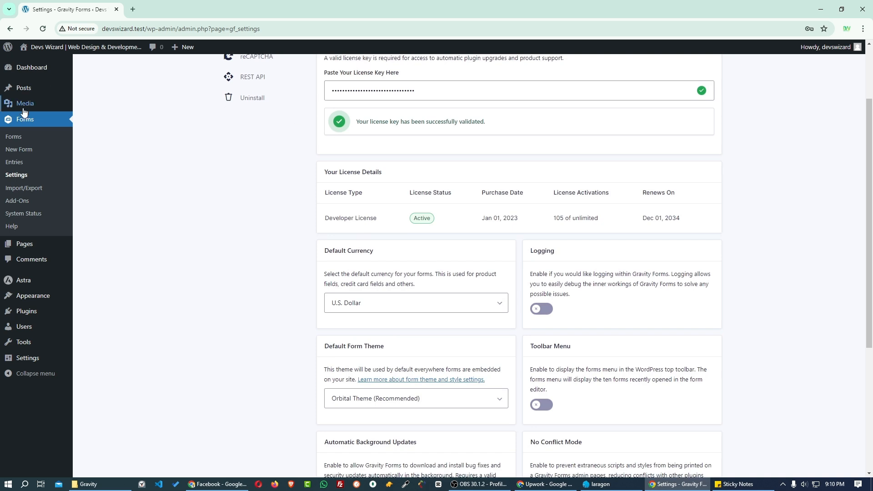
scroll(473, 210, up, 2)
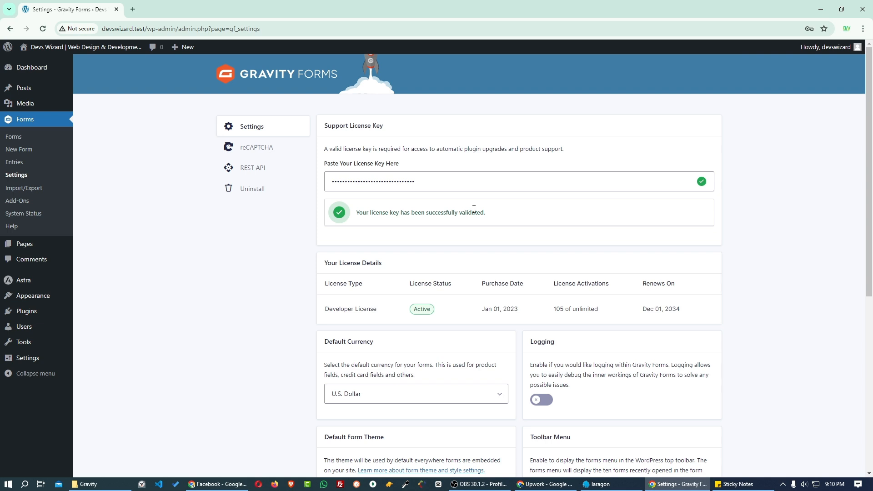
scroll(417, 331, down, 2)
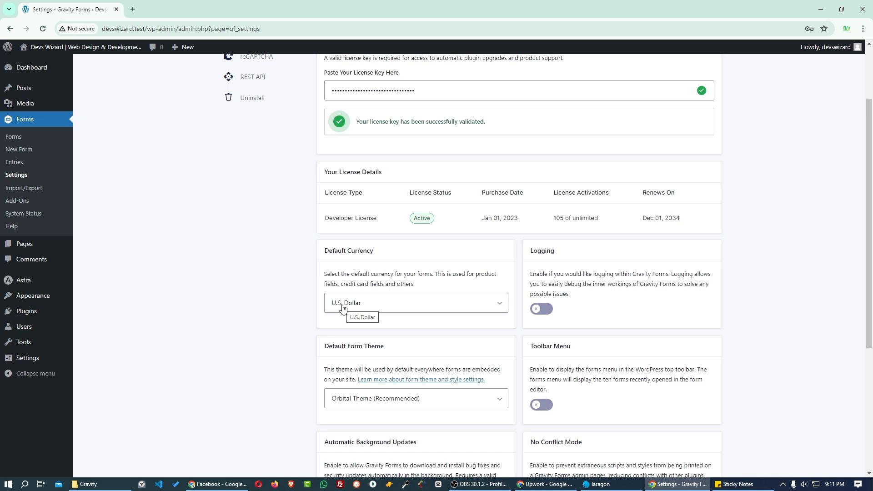
click(343, 309)
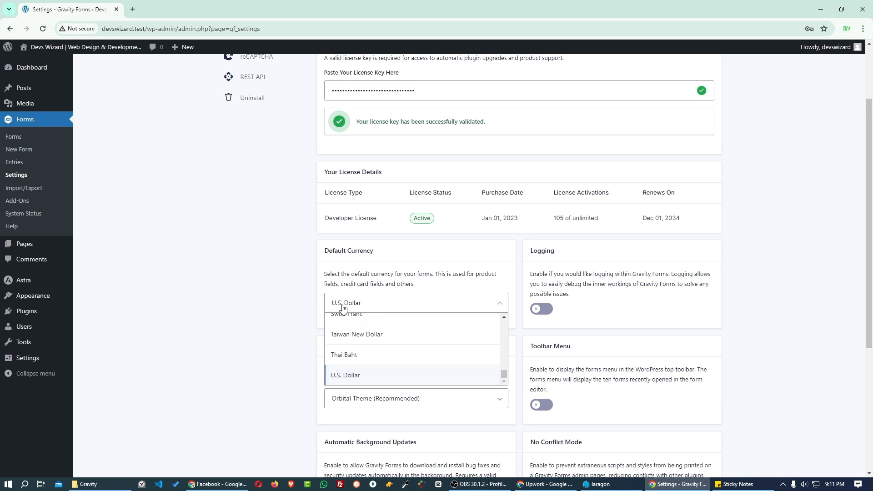
scroll(350, 364, up, 10)
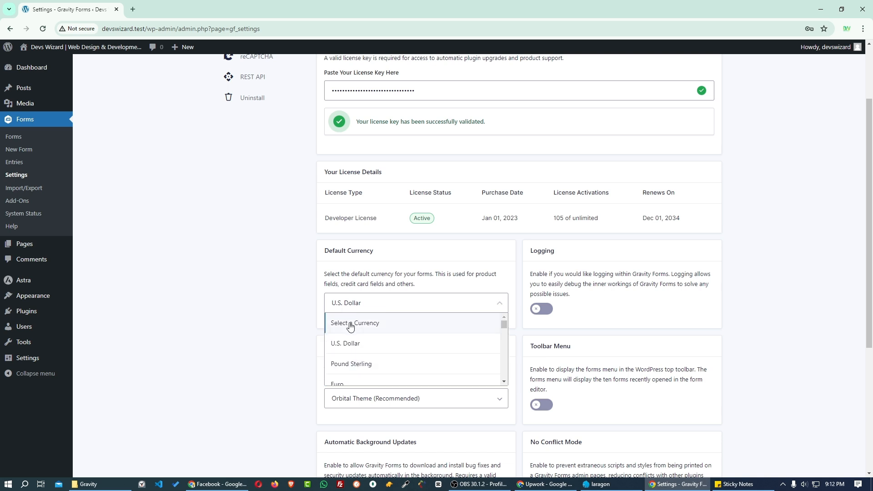
scroll(350, 359, down, 10)
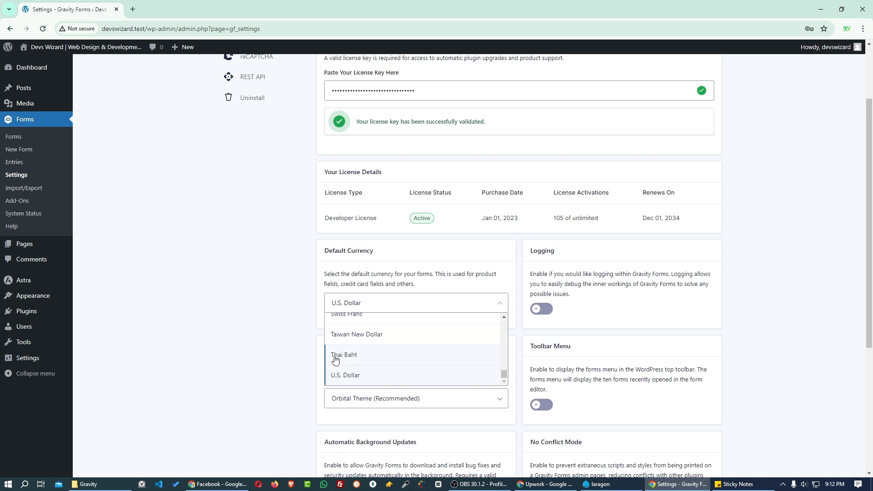
click(293, 334)
- Examine the default form theme choices, keeping Orbital Theme (Recommended)
scroll(393, 332, down, 3)
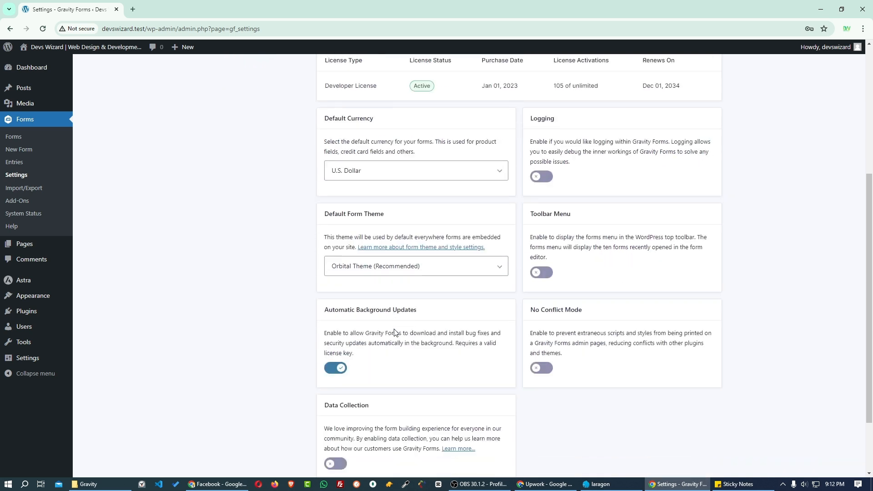
drag(329, 210, 423, 209)
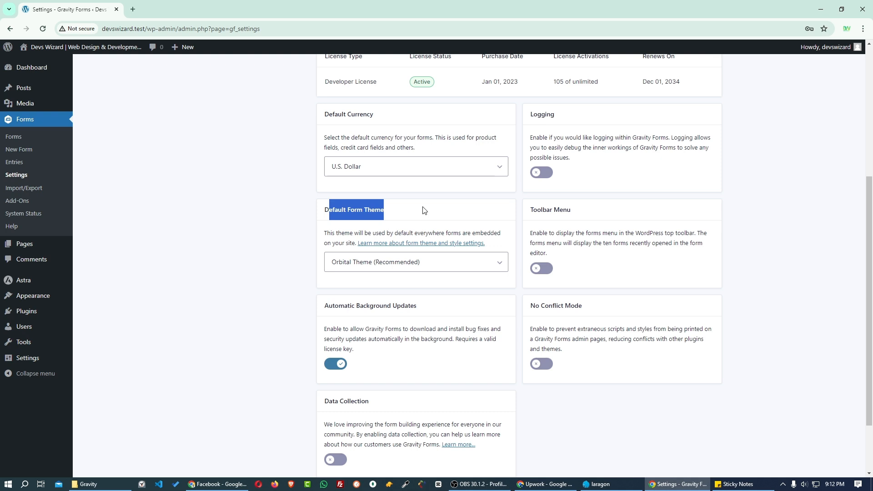
click(403, 262)
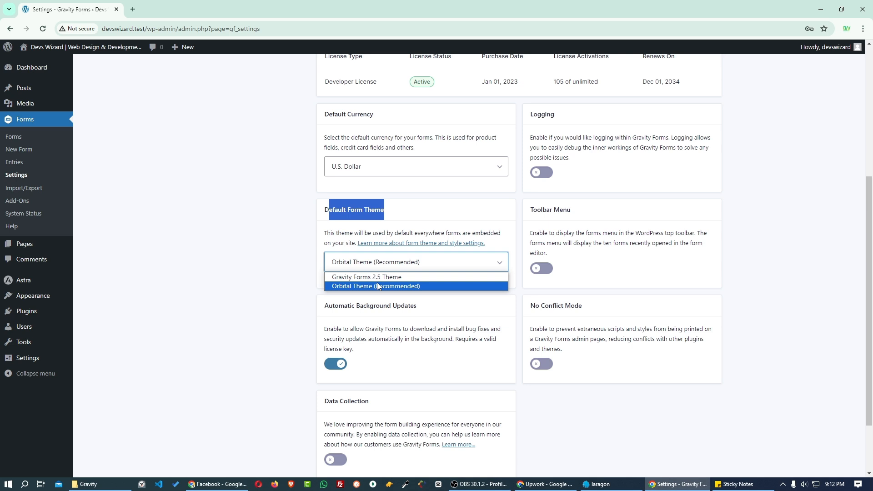
click(599, 407)
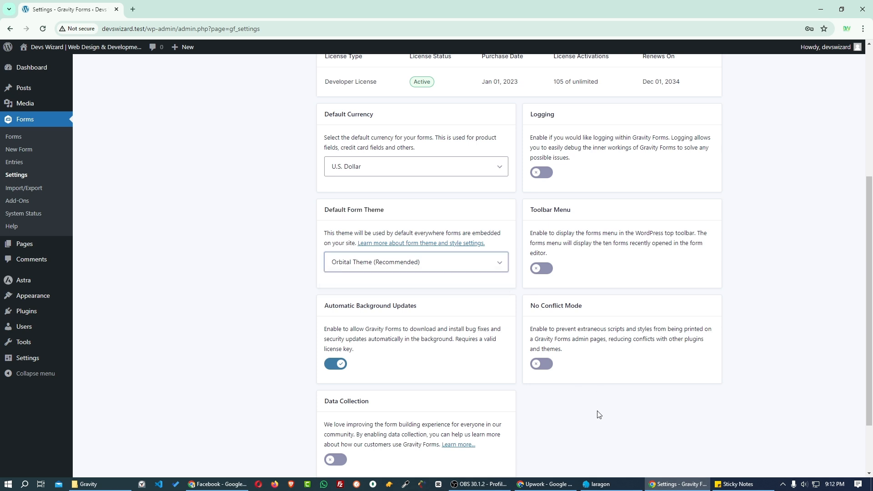
- View the reCAPTCHA, REST API and Uninstall pages of the Gravity Forms settings
scroll(557, 384, up, 3)
scroll(422, 291, up, 2)
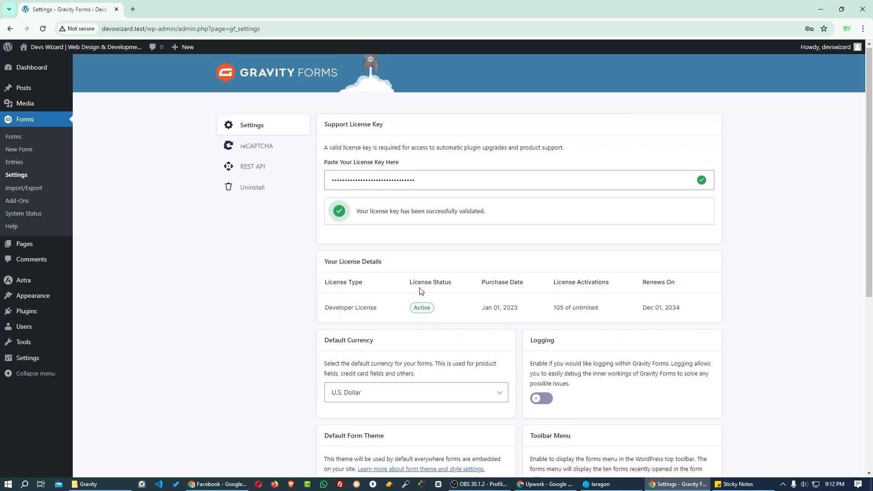
click(267, 151)
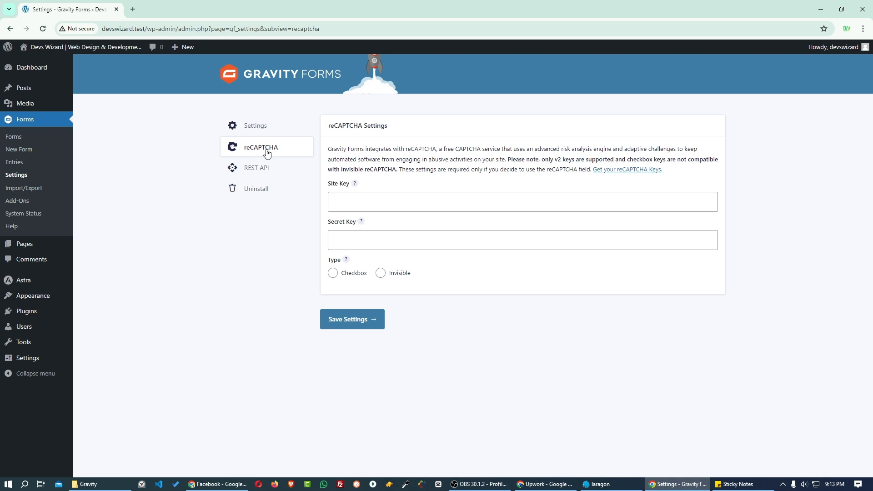
click(254, 175)
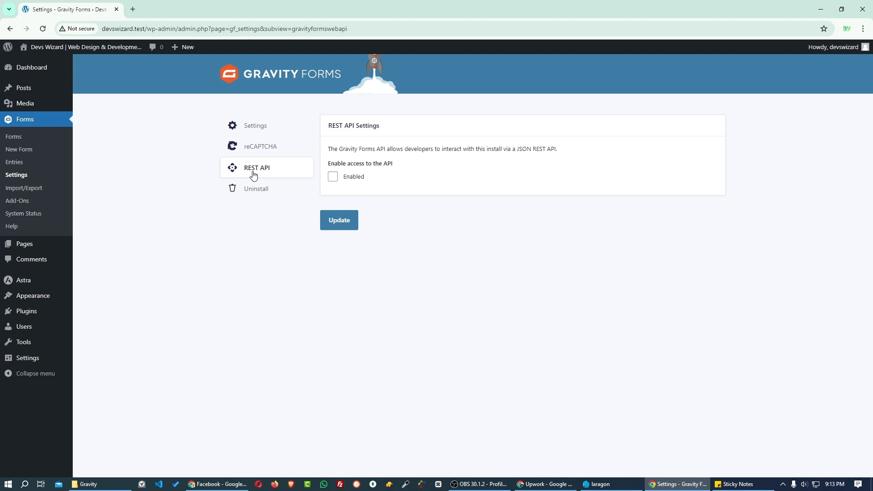
click(265, 193)
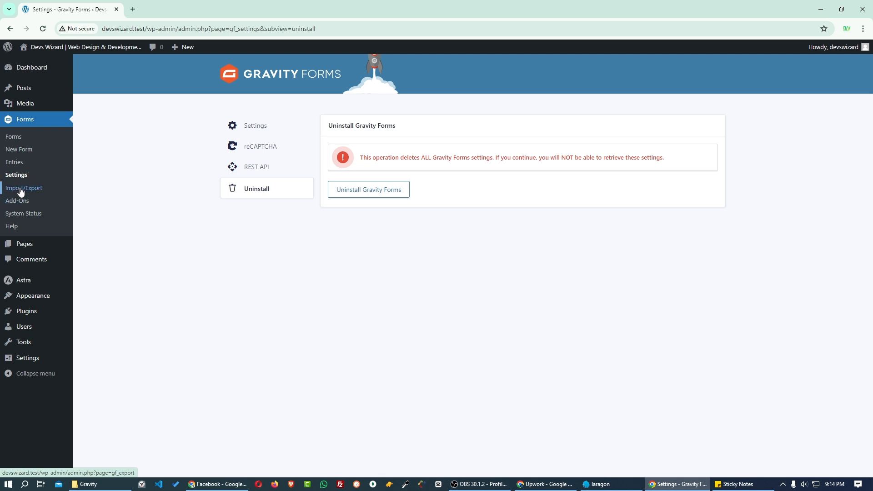
- Examine the Gravity Forms options for exporting entries, exporting forms and importing forms
click(21, 189)
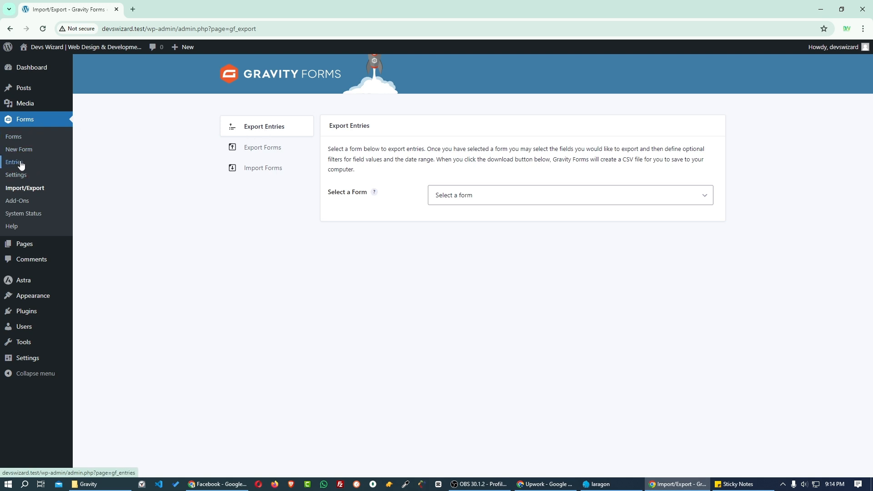
click(441, 194)
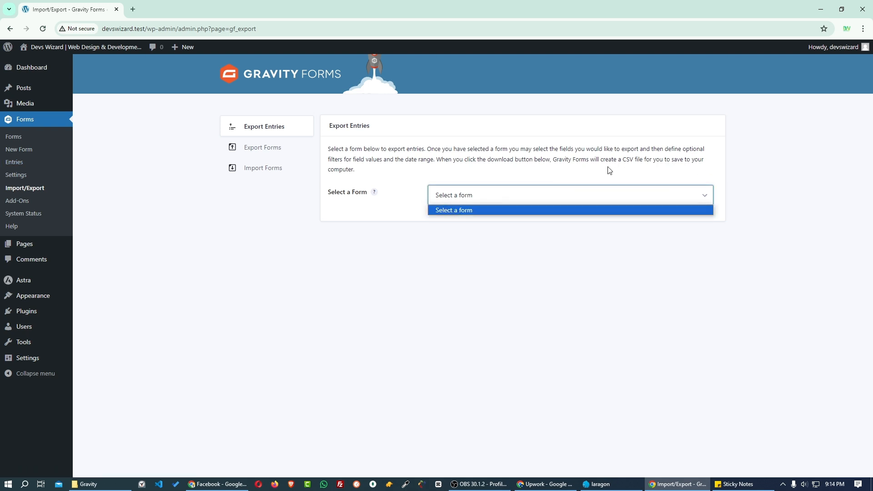
drag(621, 159, 641, 160)
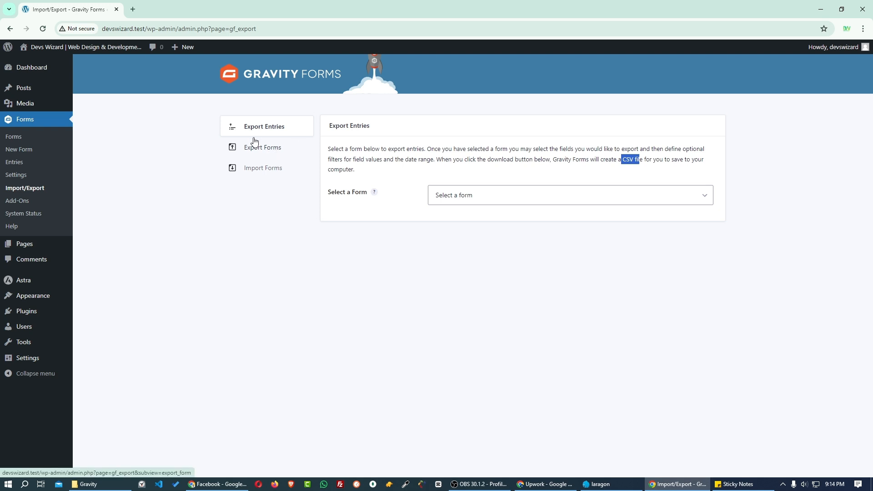
click(256, 152)
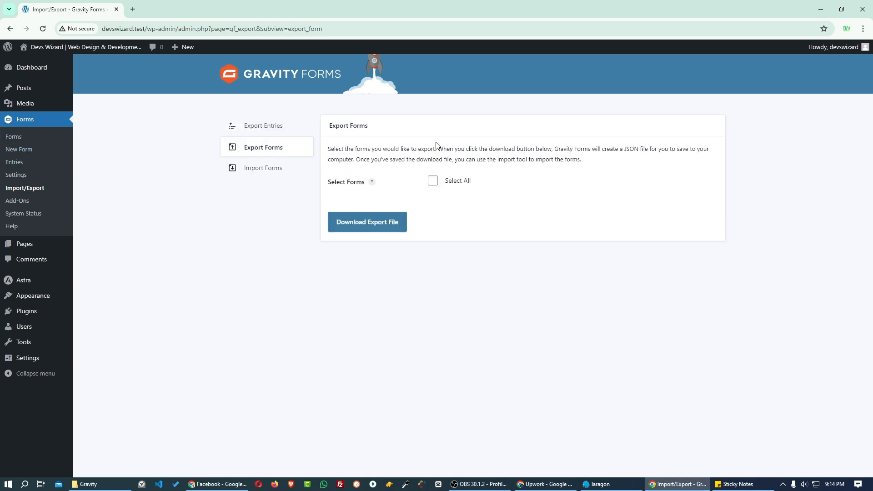
click(274, 174)
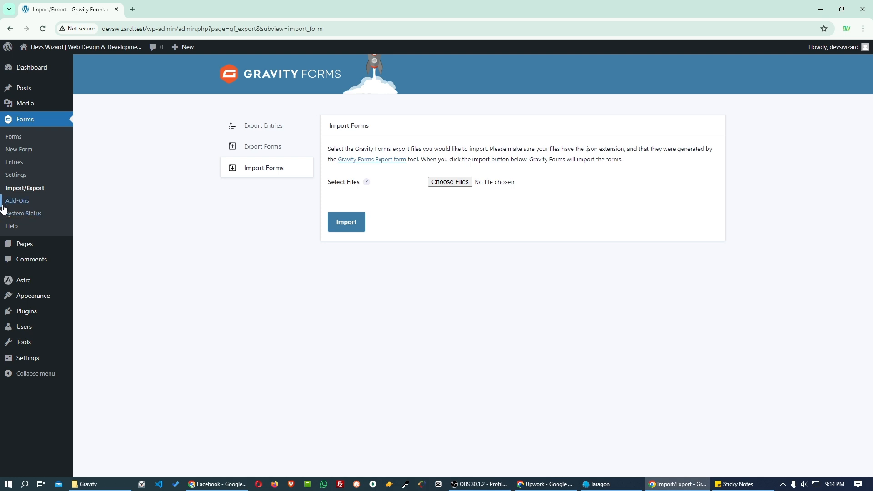
- Browse the official Gravity Forms add-ons and examine the system status report
click(20, 205)
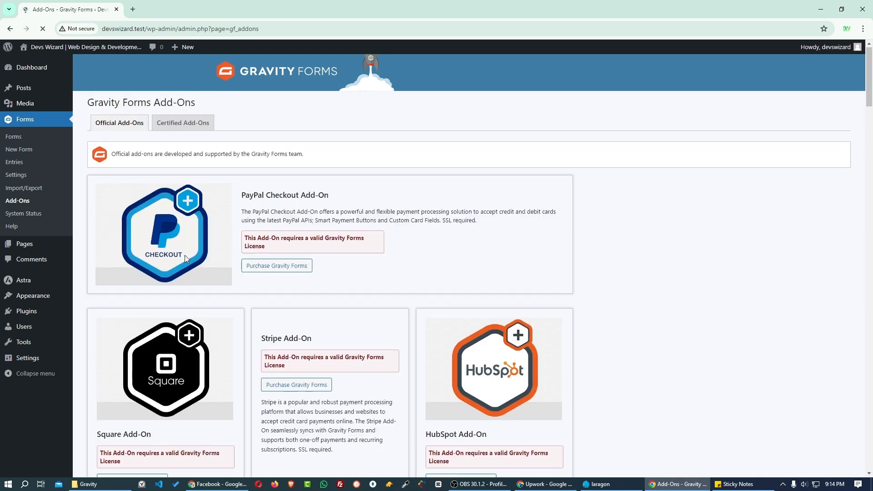
scroll(185, 255, down, 2)
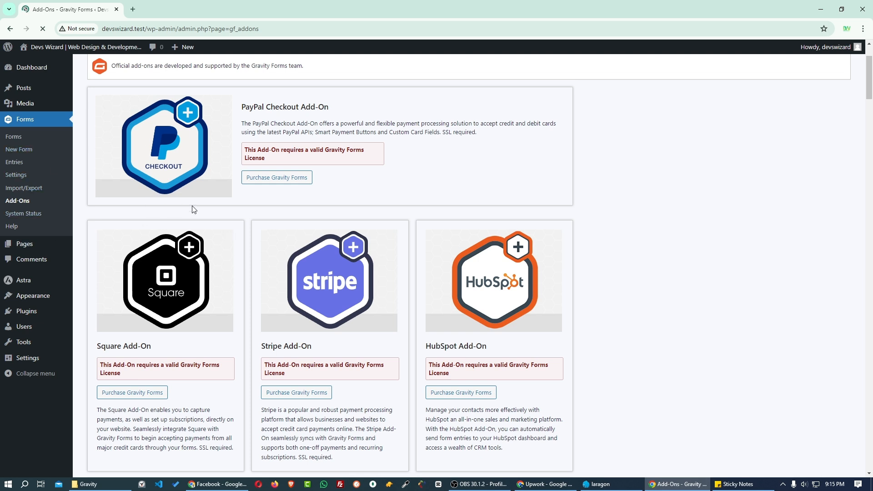
click(30, 218)
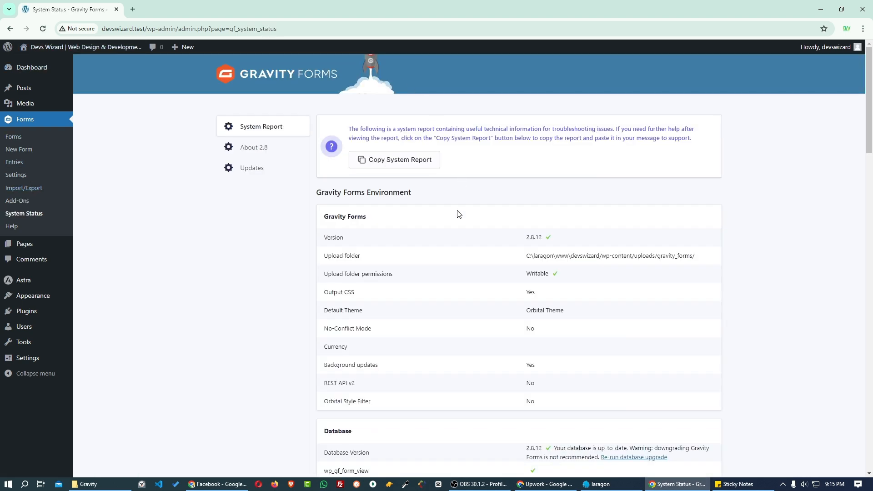
scroll(410, 342, down, 9)
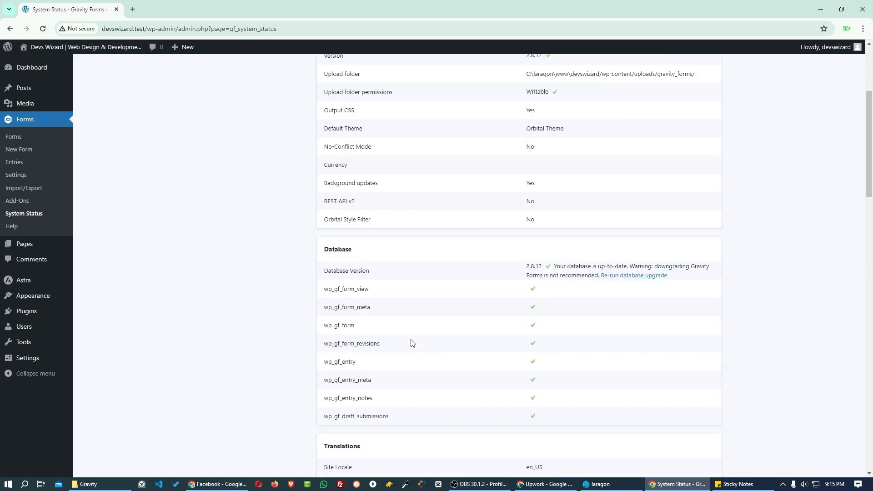
scroll(410, 345, down, 8)
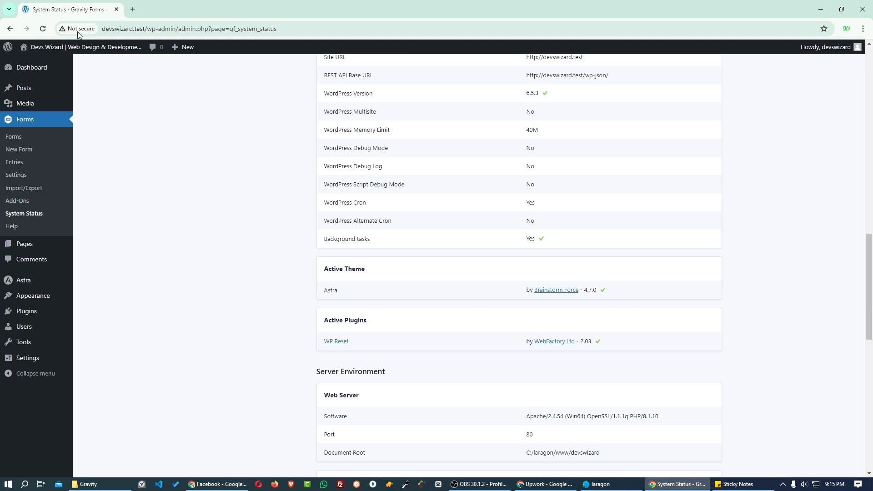
mouse_move(30, 100)
scroll(412, 214, up, 5)
scroll(541, 356, down, 2)
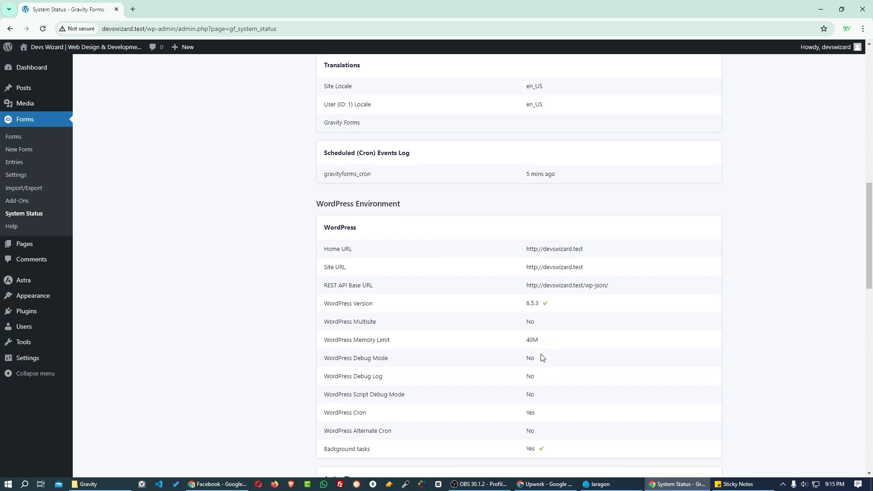
scroll(514, 329, up, 8)
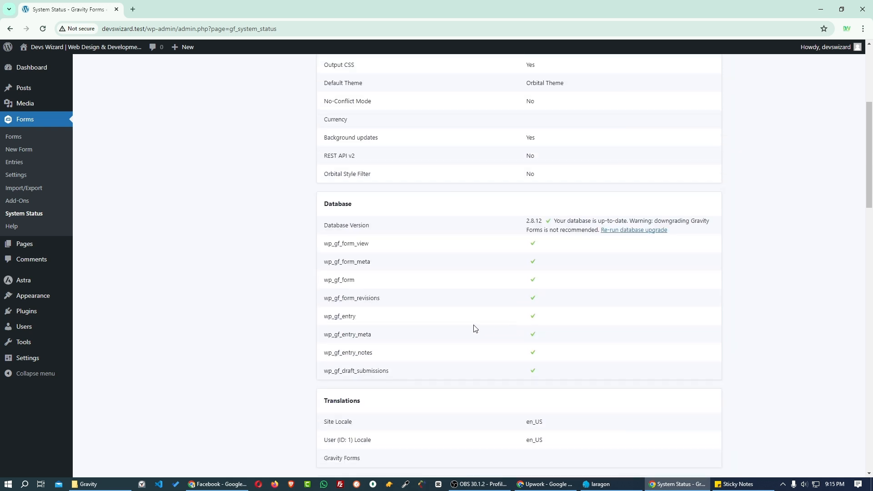
scroll(475, 328, up, 3)
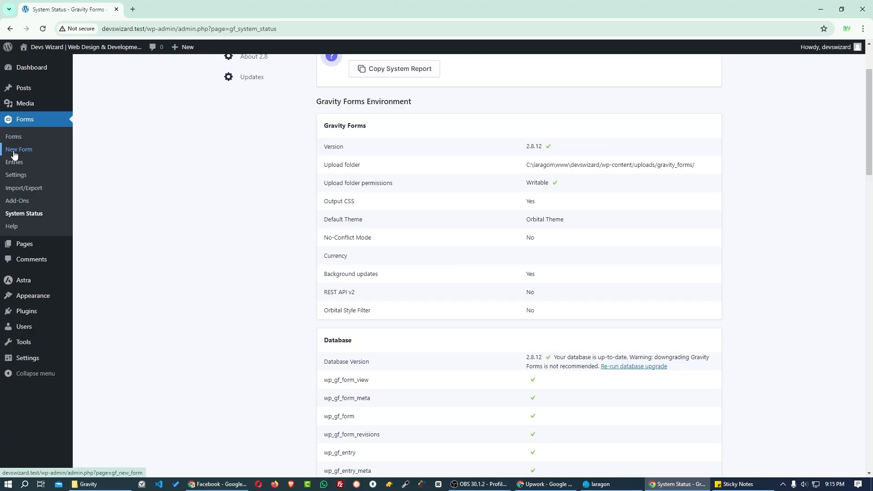
- Browse the new form templates and create a blank form titled "Simple form"
click(17, 151)
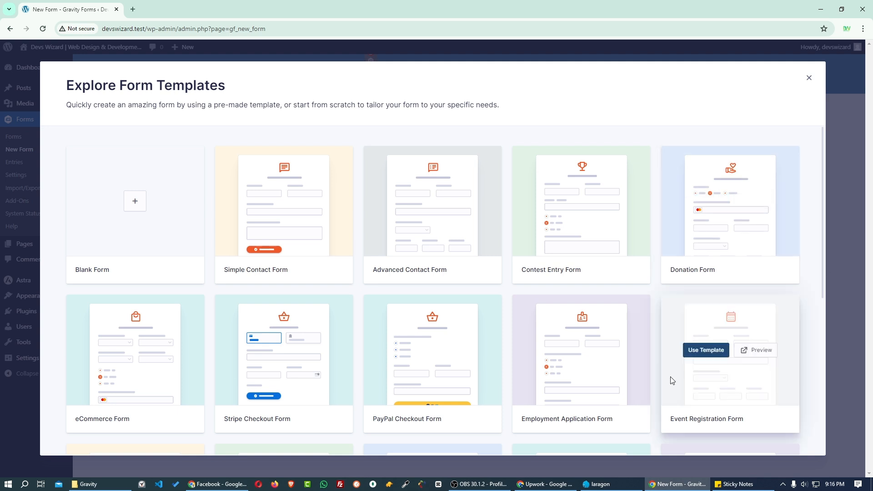
scroll(578, 294, down, 2)
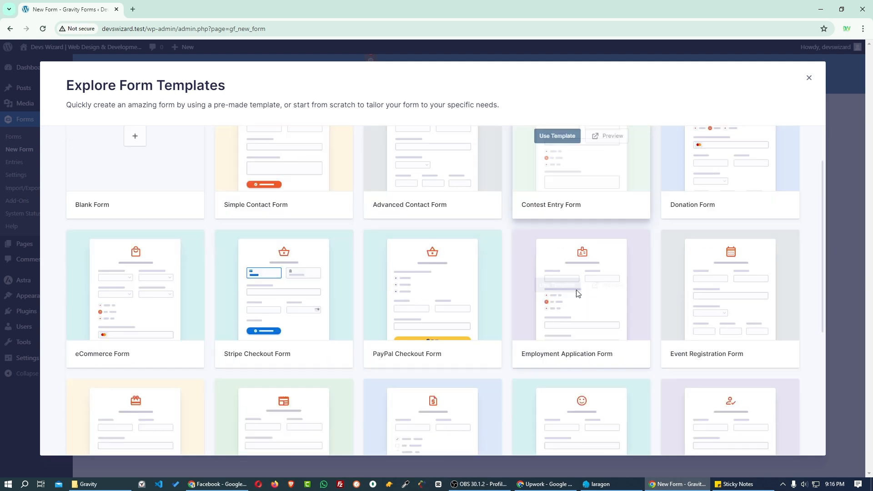
scroll(578, 293, down, 5)
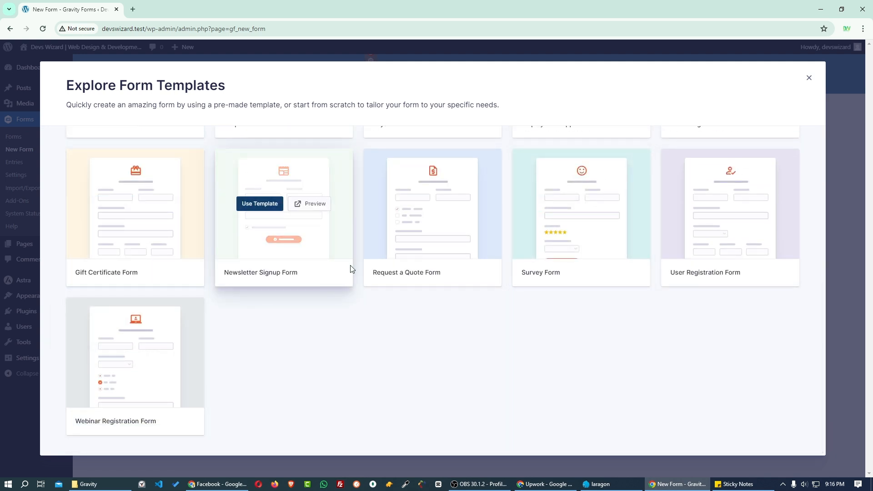
scroll(464, 291, up, 7)
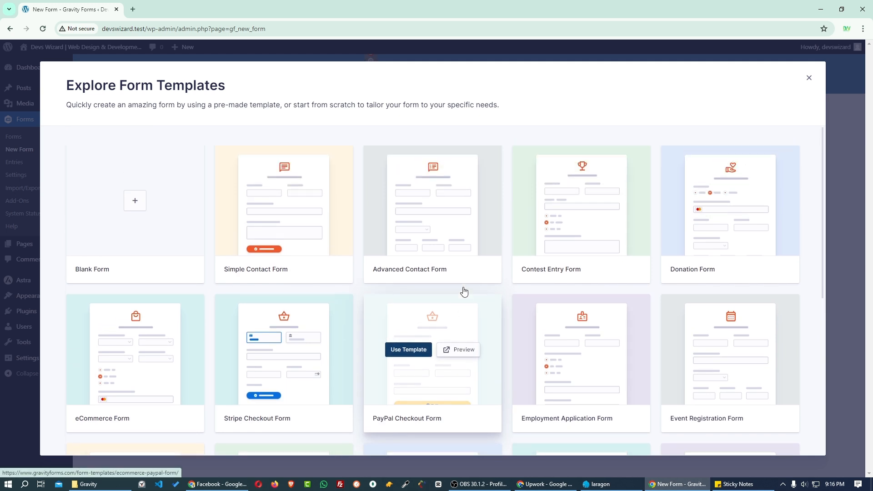
click(136, 200)
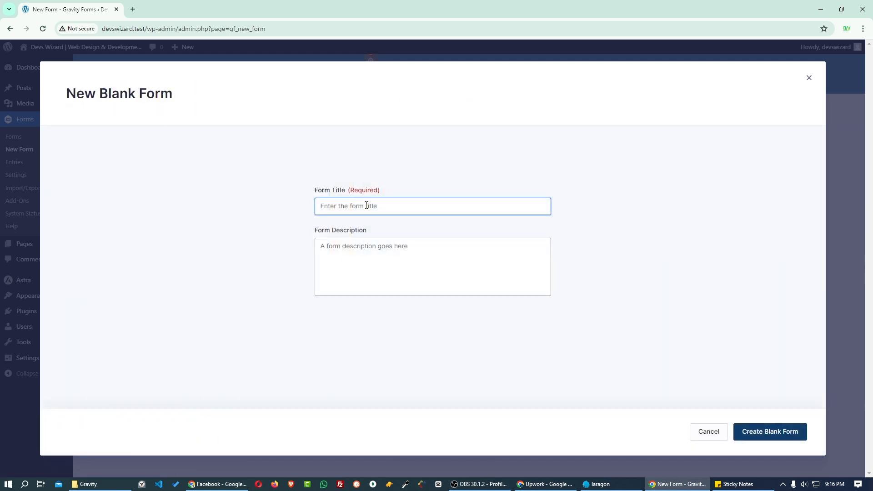
text(Simple form)
click(752, 434)
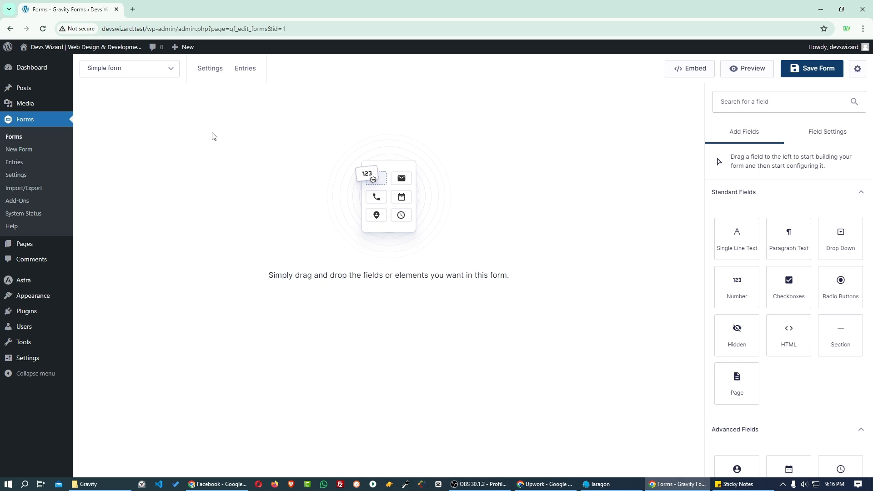
- Examine the form switcher list and reselect Simple form
click(133, 67)
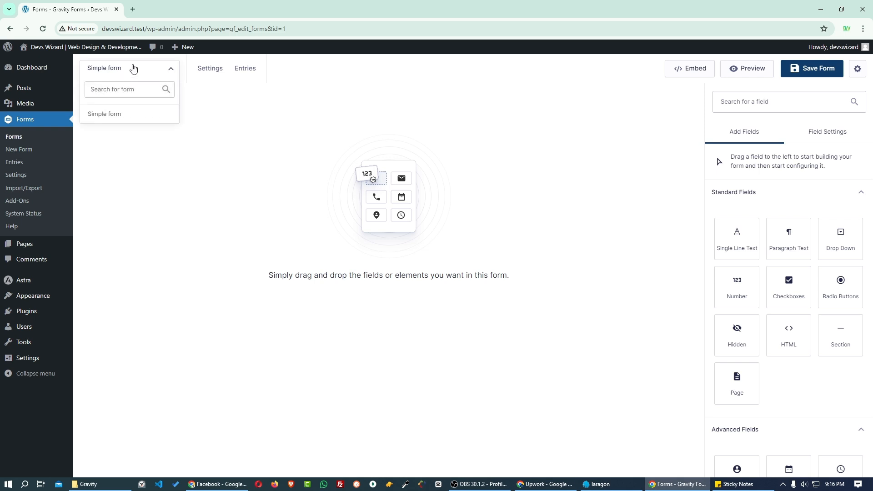
click(133, 67)
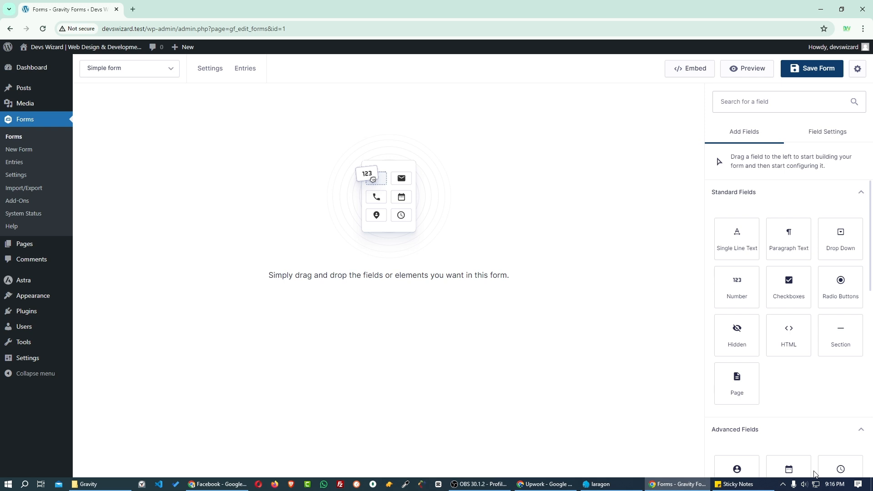
click(108, 74)
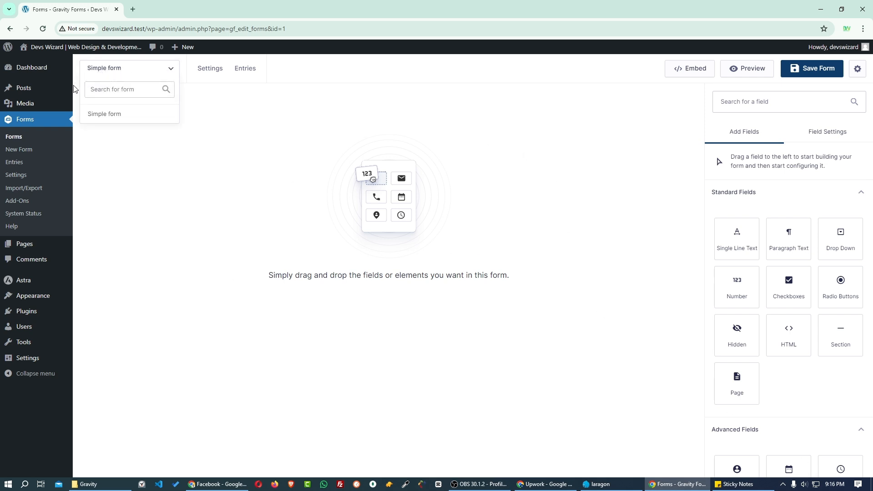
click(109, 68)
click(118, 66)
click(105, 115)
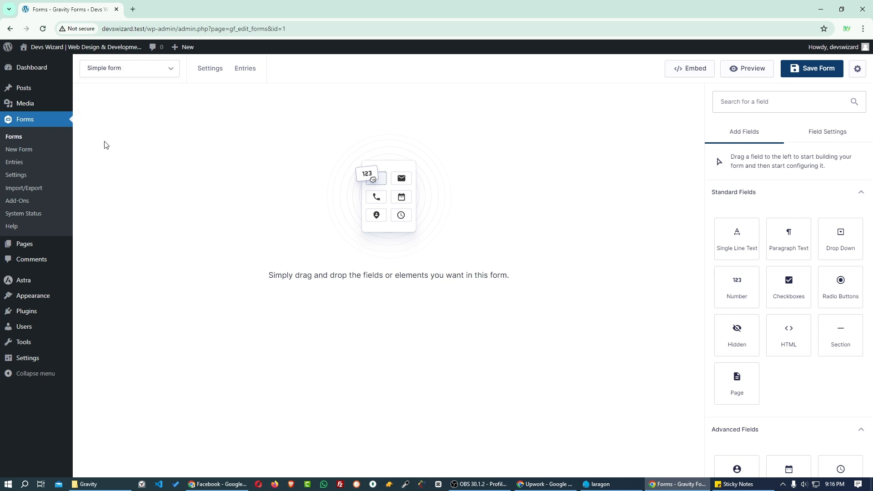
click(116, 74)
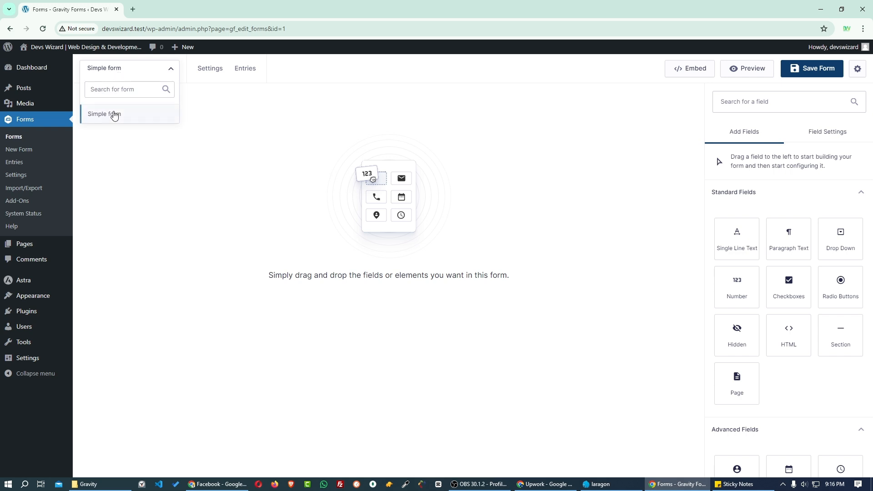
mouse_move(207, 72)
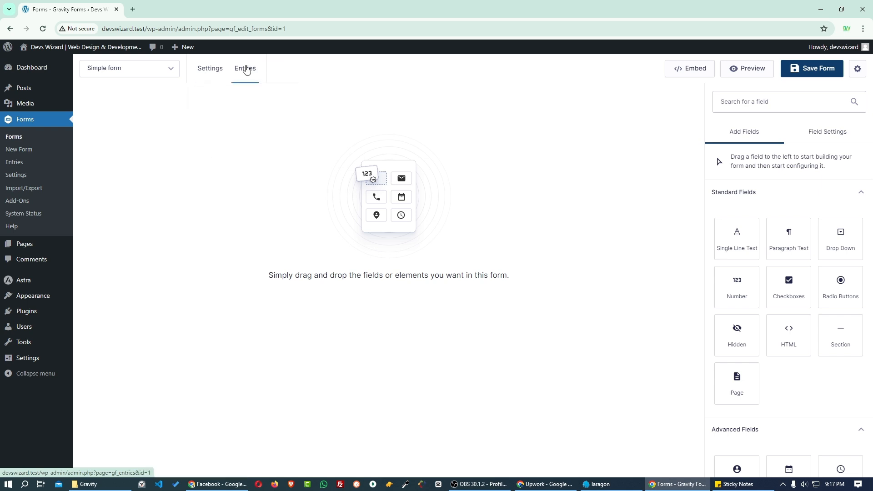
mouse_move(212, 72)
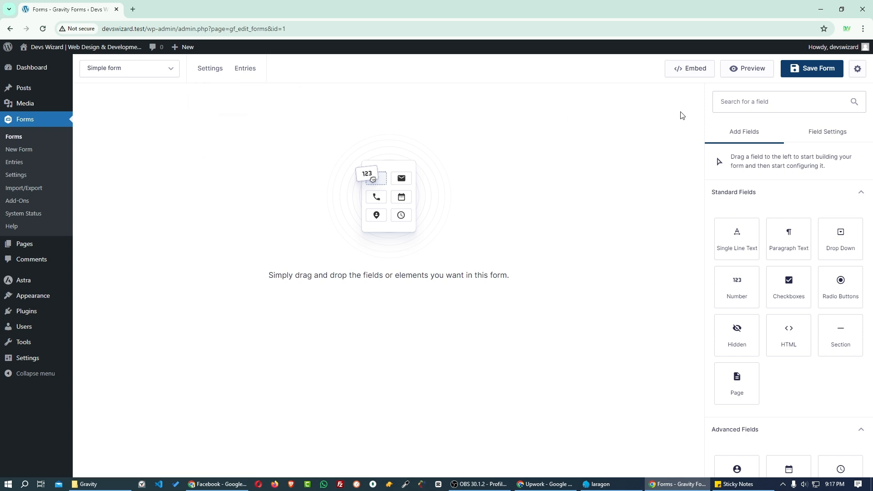
- Review the form's embed options, including the existing pages available, and copy its shortcode
click(697, 74)
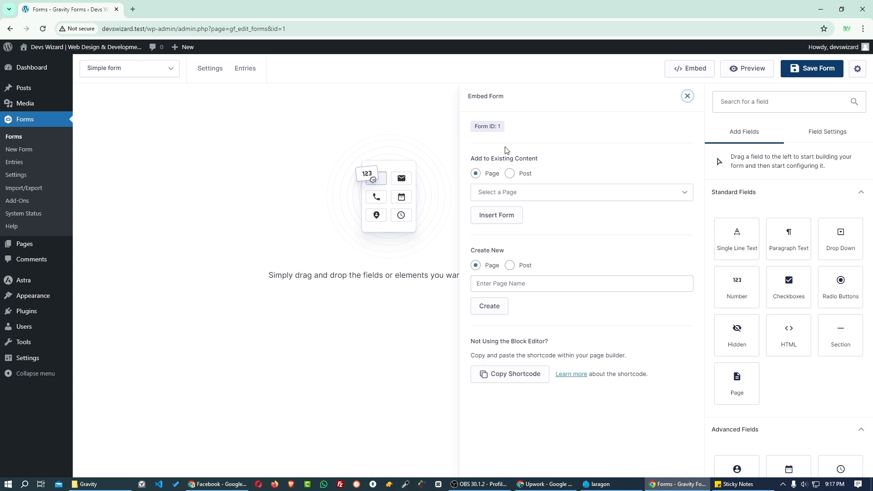
click(513, 192)
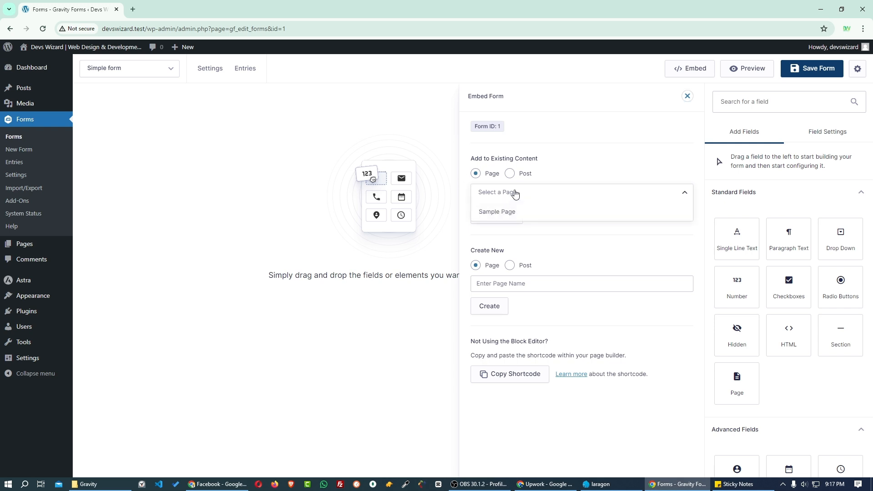
click(548, 232)
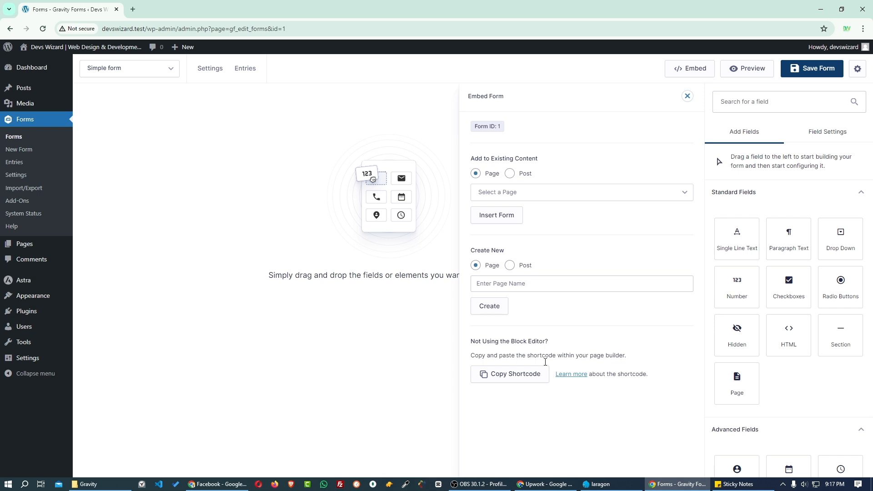
click(515, 380)
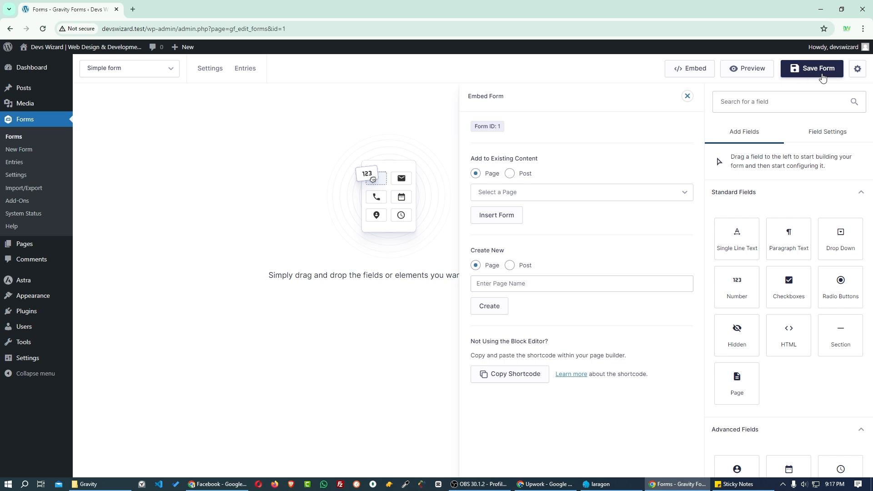
- View the editor preferences and examine the available field types from standard to pricing fields
click(858, 69)
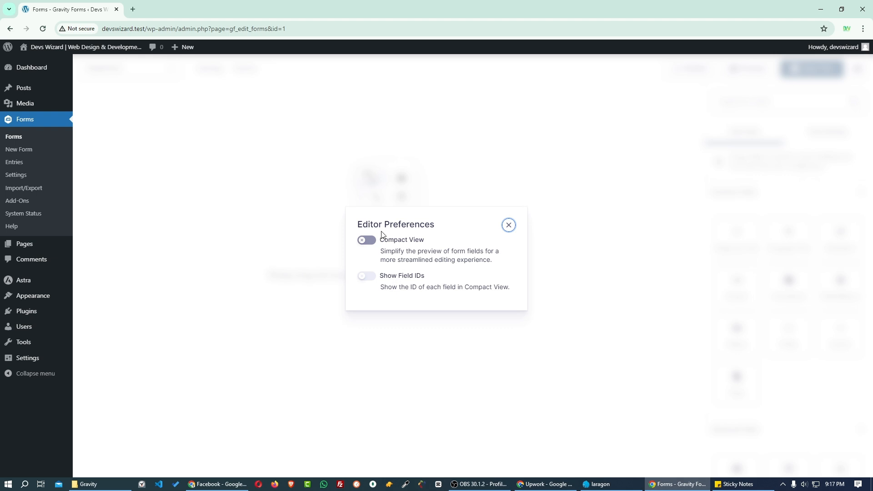
click(509, 226)
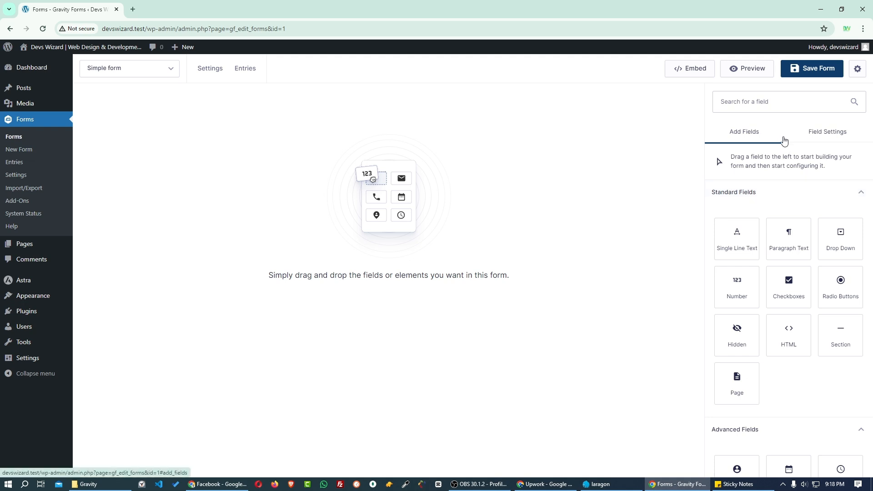
click(766, 102)
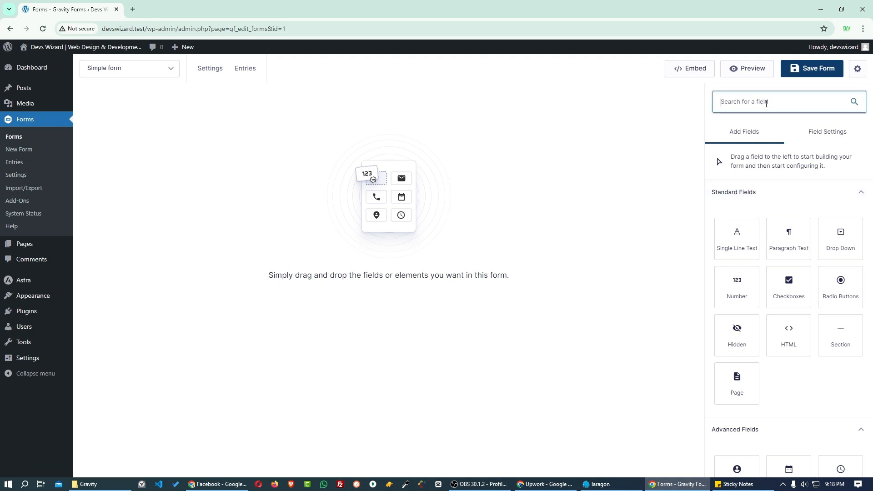
scroll(760, 321, down, 10)
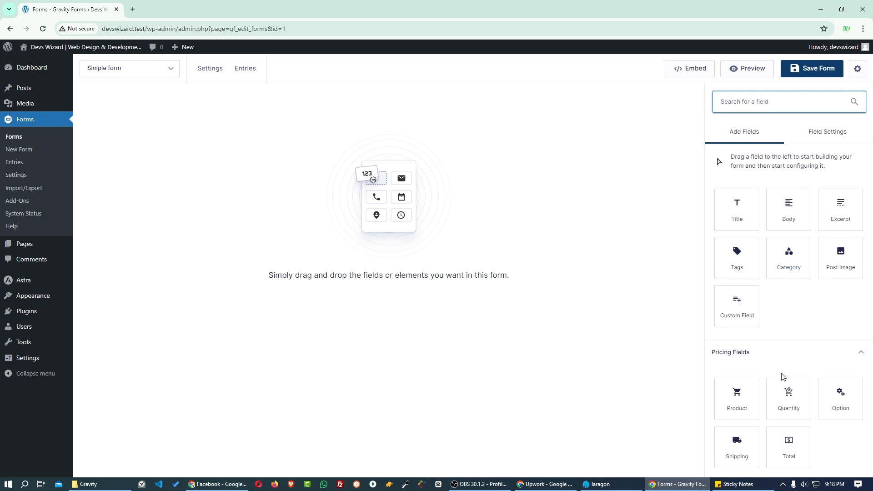
mouse_move(209, 69)
scroll(757, 208, up, 10)
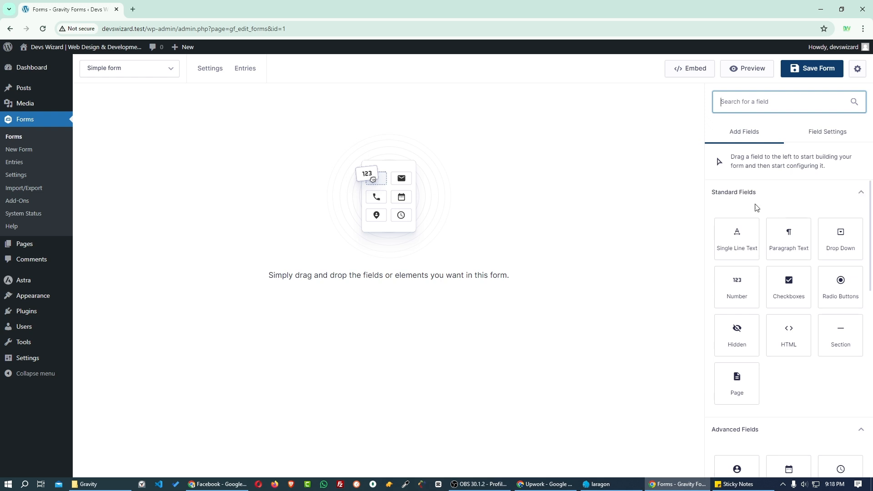
- Collapse the Standard, Advanced, Post and Pricing field groups
click(751, 193)
click(766, 218)
click(763, 244)
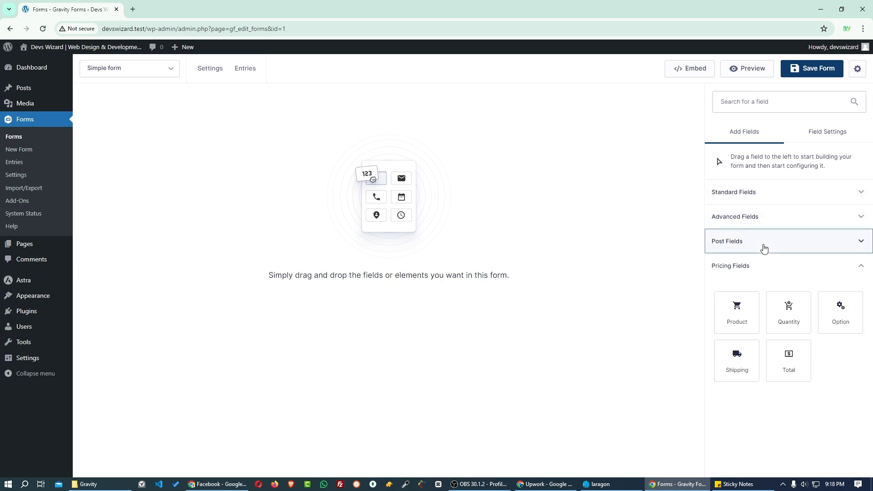
click(761, 272)
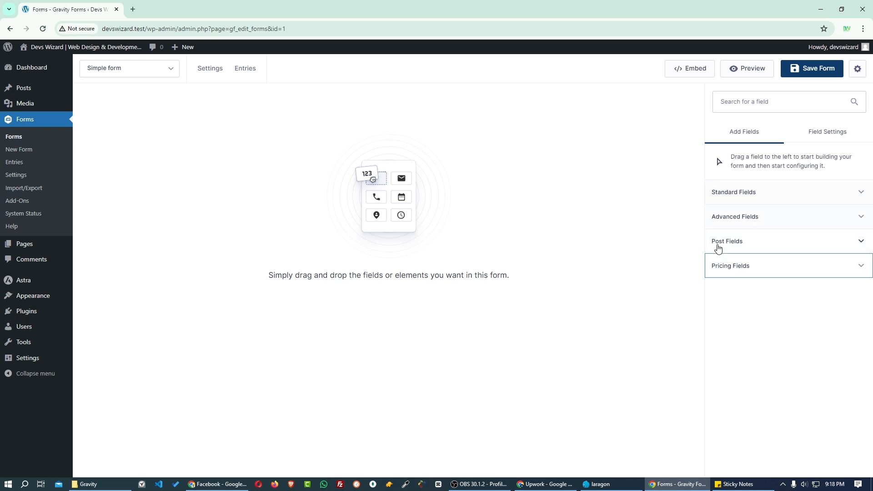
- Look through the standard fields and add a Name field from the advanced fields to the empty form
click(760, 195)
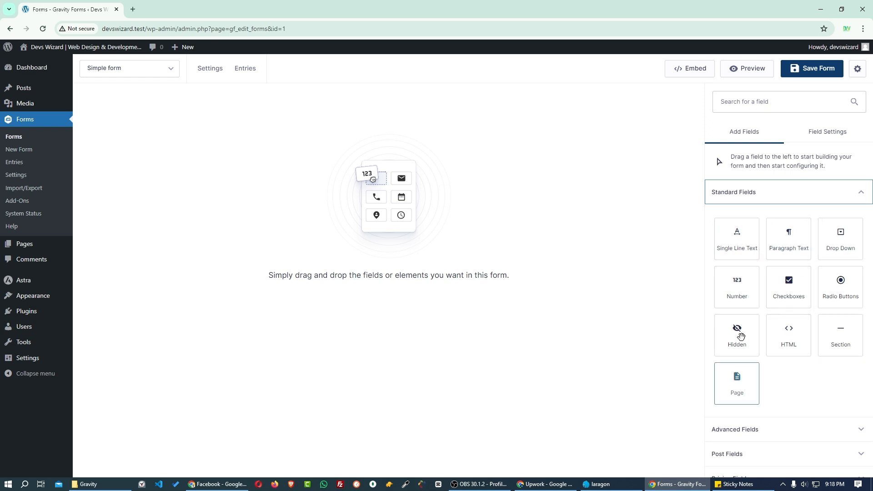
click(762, 204)
click(760, 217)
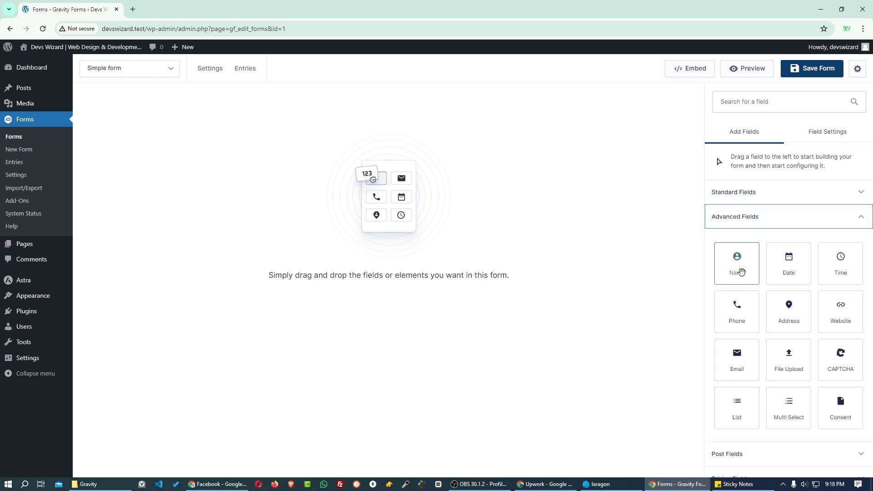
drag(742, 272, 285, 199)
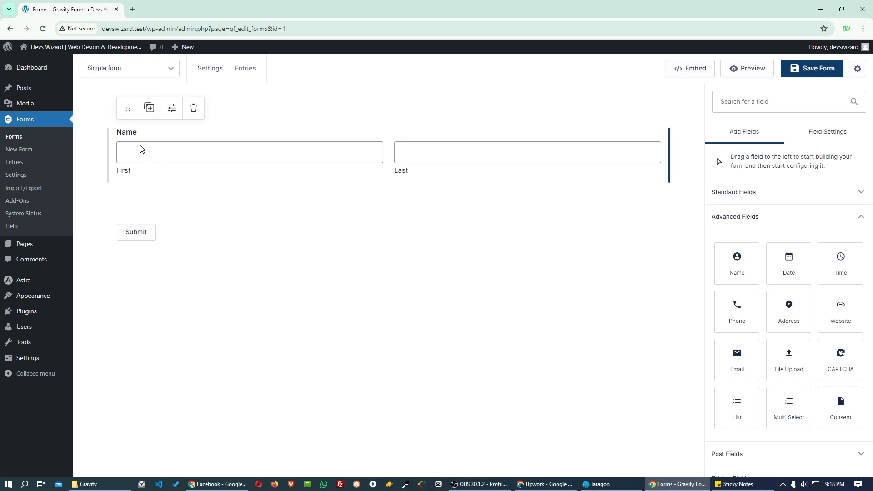
- Enable the Prefix, Middle and Suffix inputs in the Name field's settings
click(438, 165)
click(726, 358)
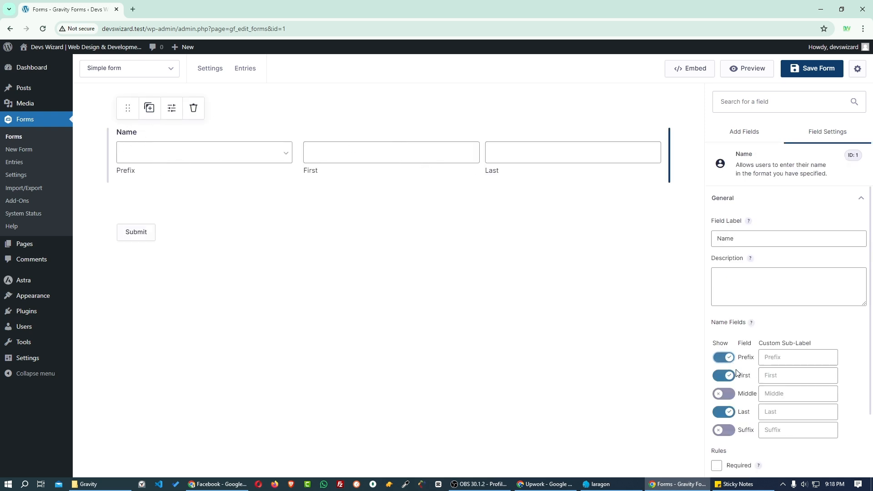
click(727, 393)
click(728, 431)
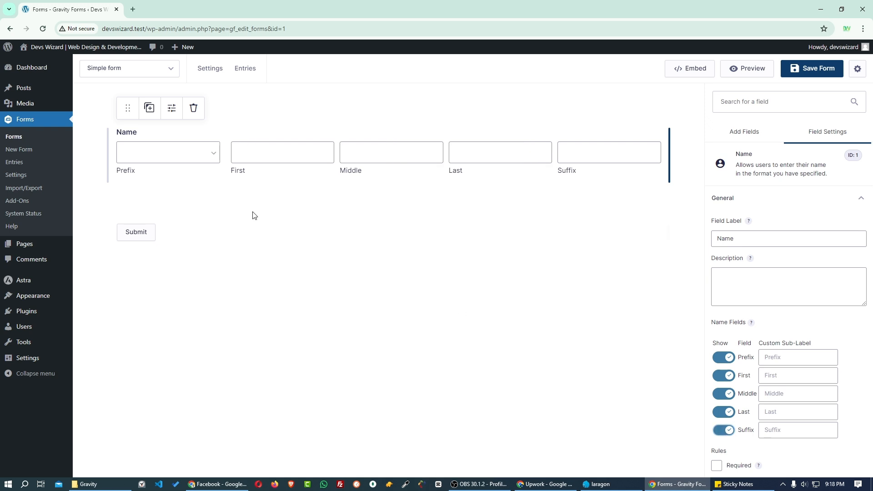
- Disable the Prefix, Middle and Suffix inputs of the Name field again, keeping only First and Last
click(726, 359)
click(724, 394)
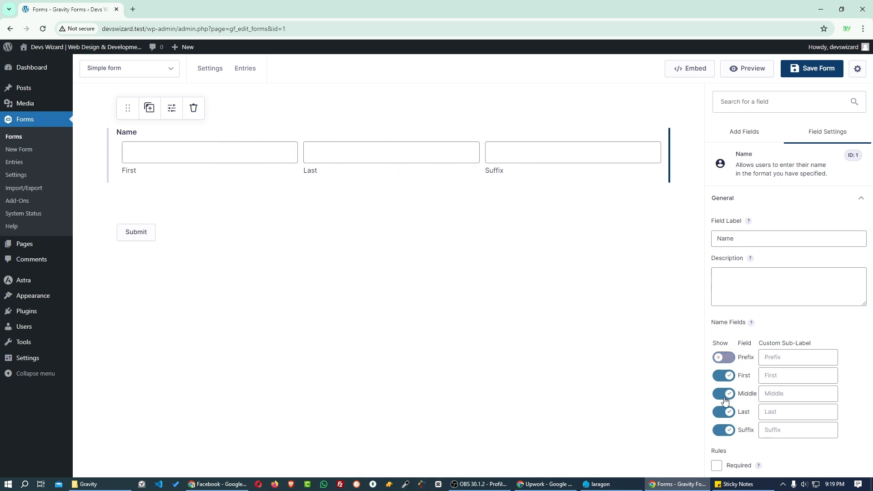
click(724, 430)
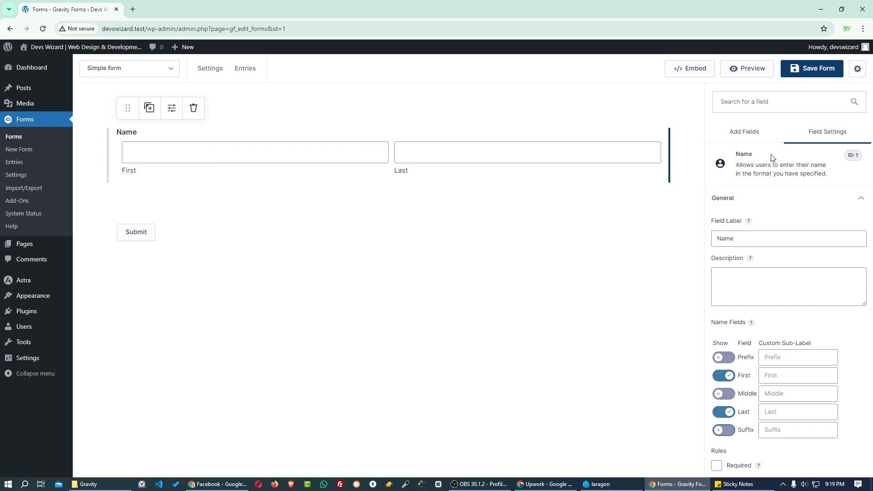
- Recheck the Name field's settings and add a Single Line Text field above the Name field
click(745, 137)
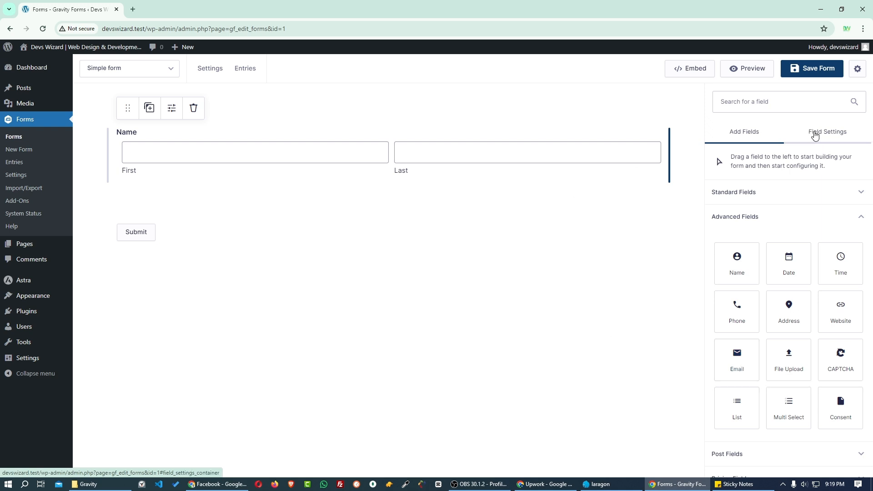
click(814, 136)
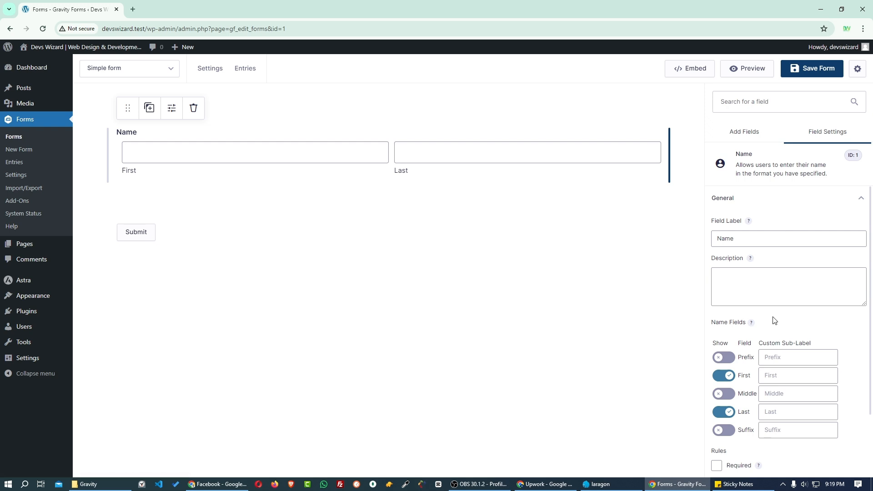
click(749, 134)
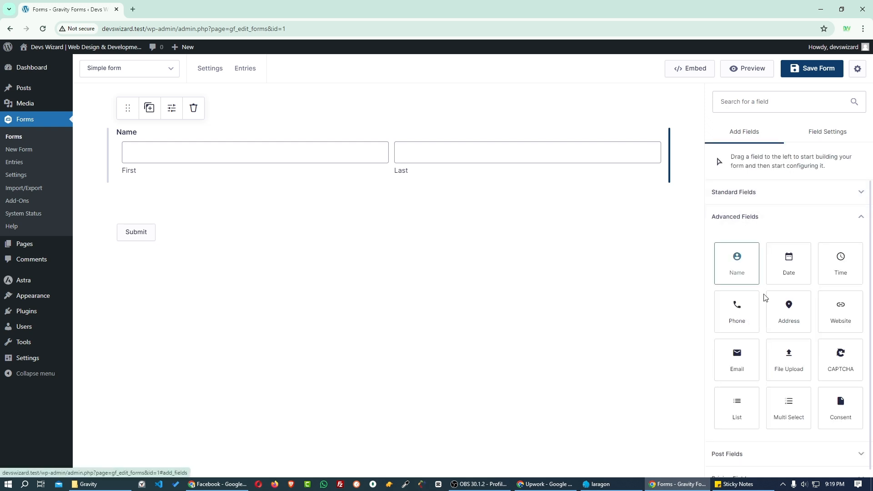
click(754, 191)
drag(737, 233, 256, 121)
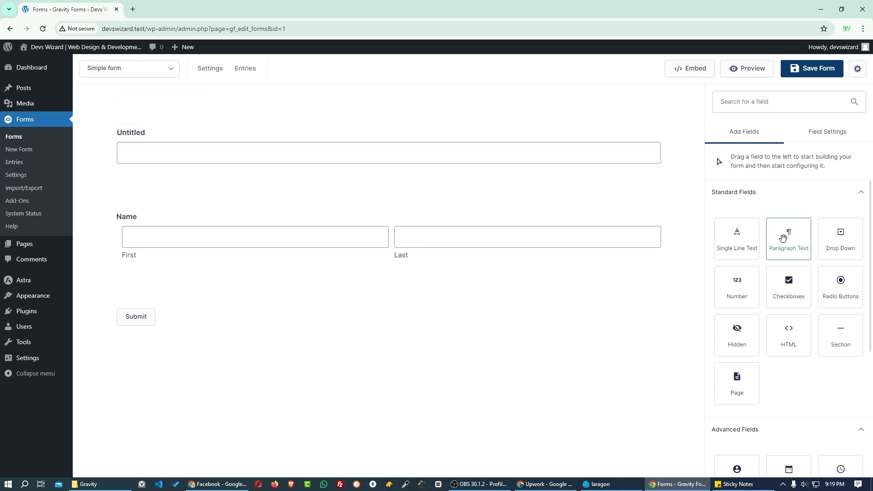
- Add a Number field between the untitled text field and the Name field, and review its general settings
drag(748, 296, 201, 183)
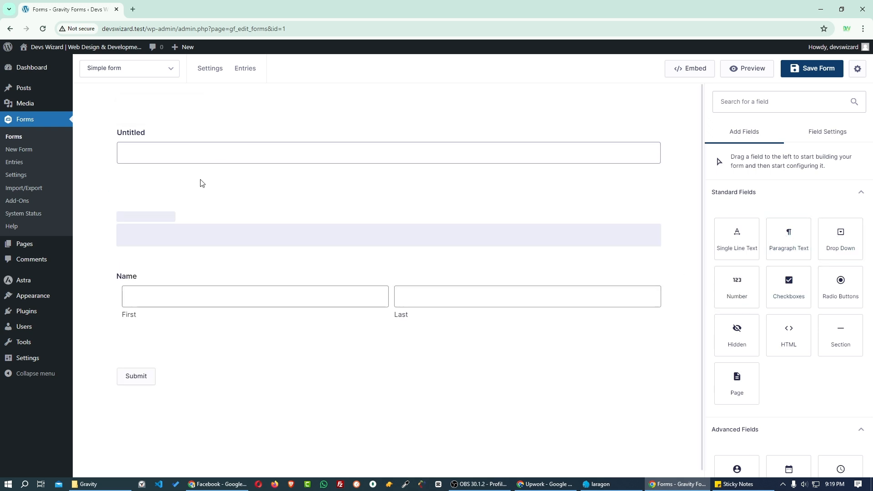
click(163, 134)
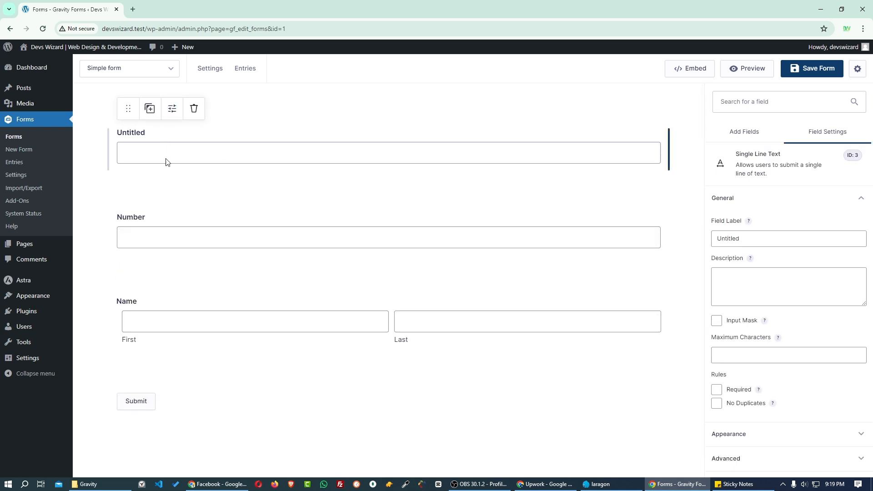
click(150, 226)
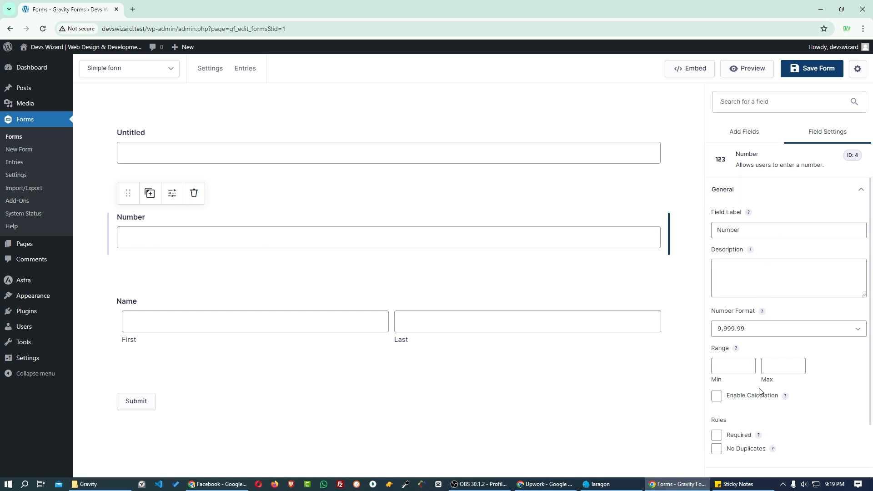
scroll(763, 391, down, 2)
scroll(762, 279, up, 2)
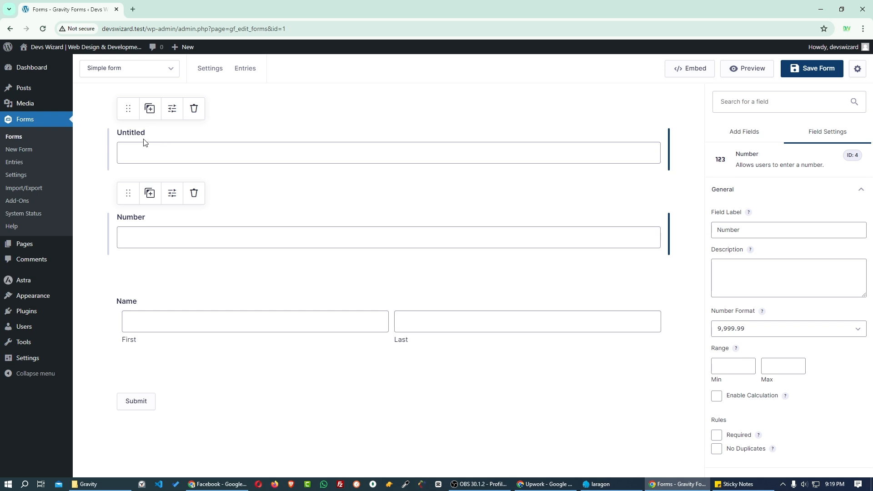
- Look through the available post fields and pricing fields, leaving every field group collapsed
click(746, 138)
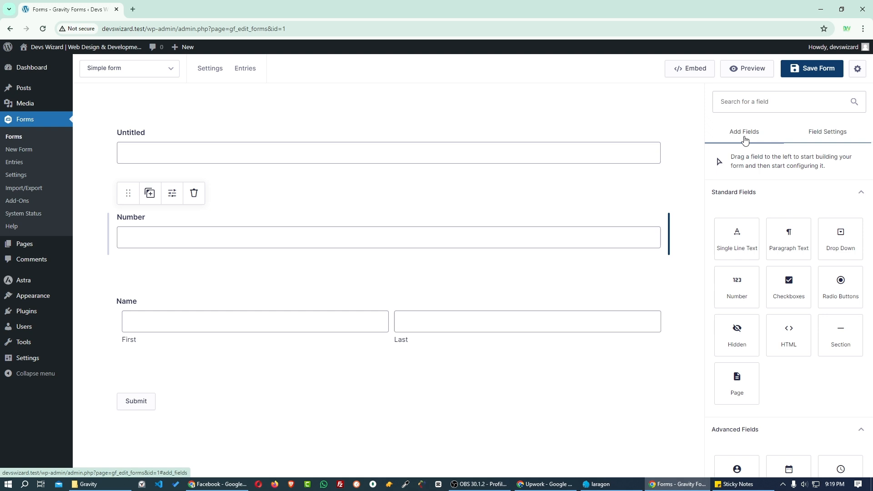
click(745, 194)
click(741, 216)
click(736, 243)
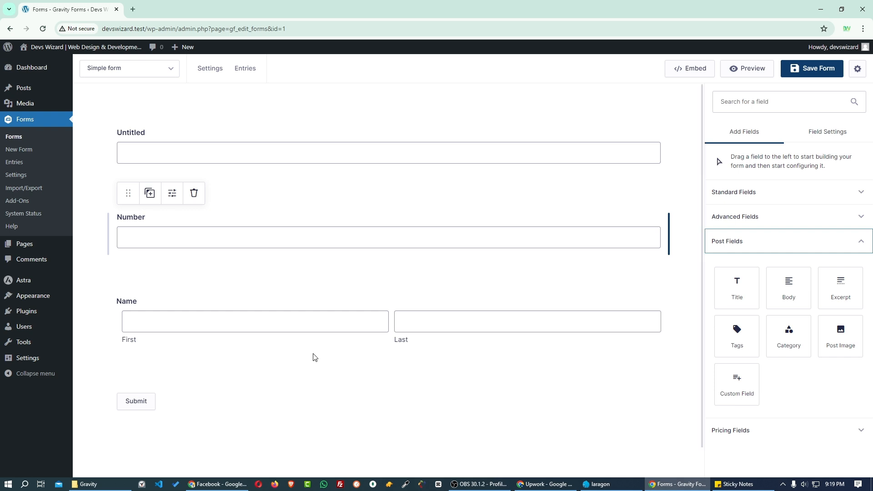
mouse_move(32, 91)
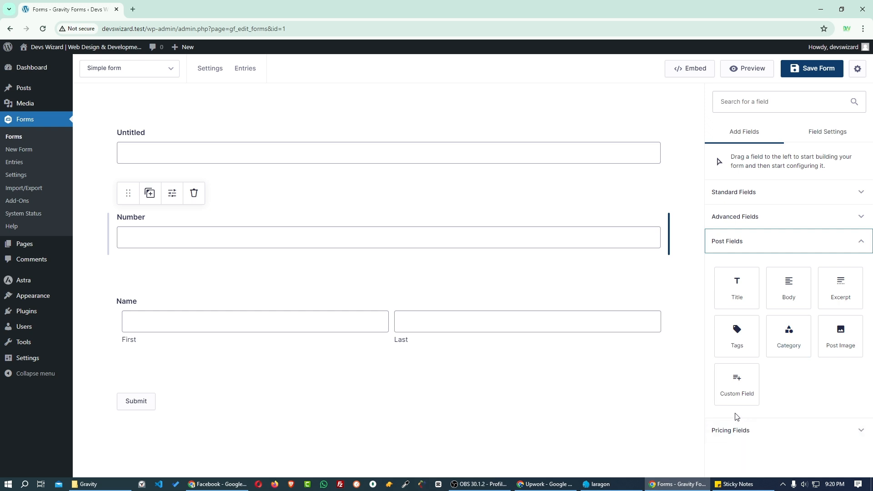
click(741, 429)
scroll(746, 421, down, 2)
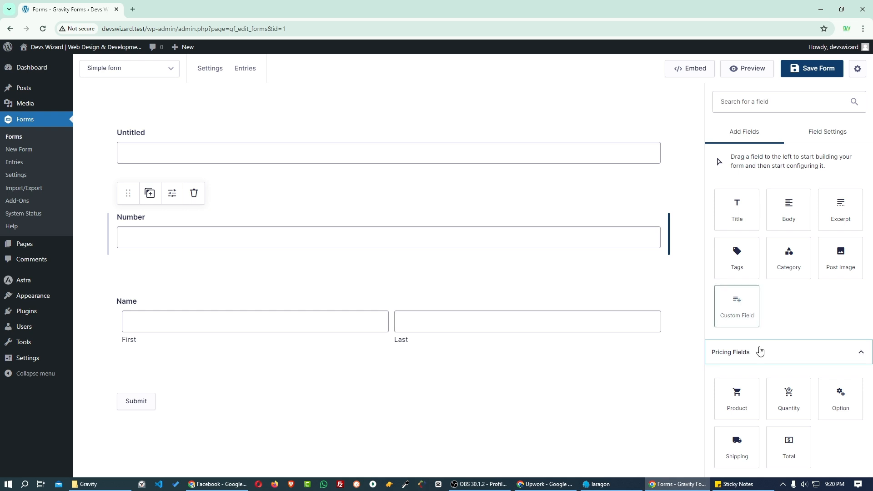
scroll(758, 191, up, 2)
click(739, 240)
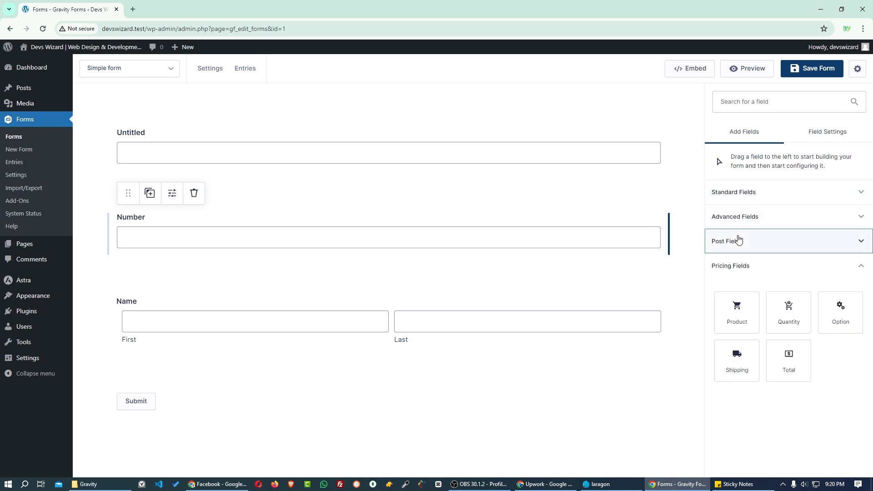
click(719, 272)
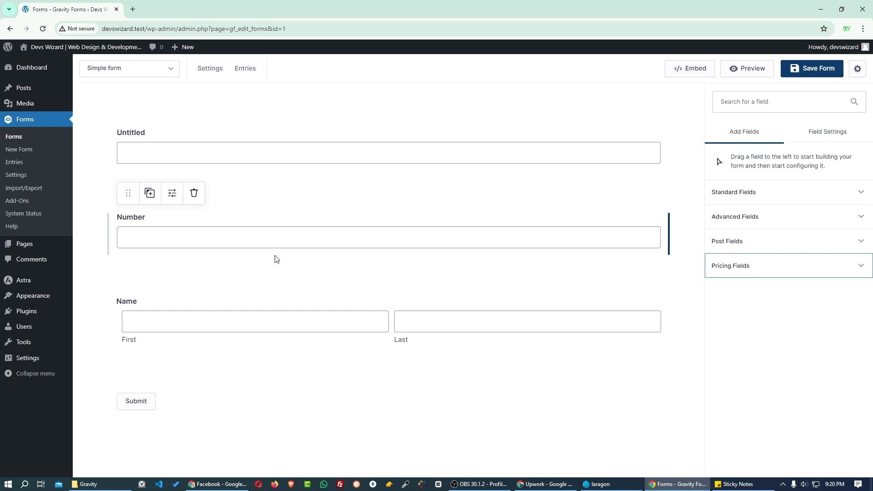
- Delete the untitled text, Number and Name fields along with their entry data
click(197, 157)
click(194, 109)
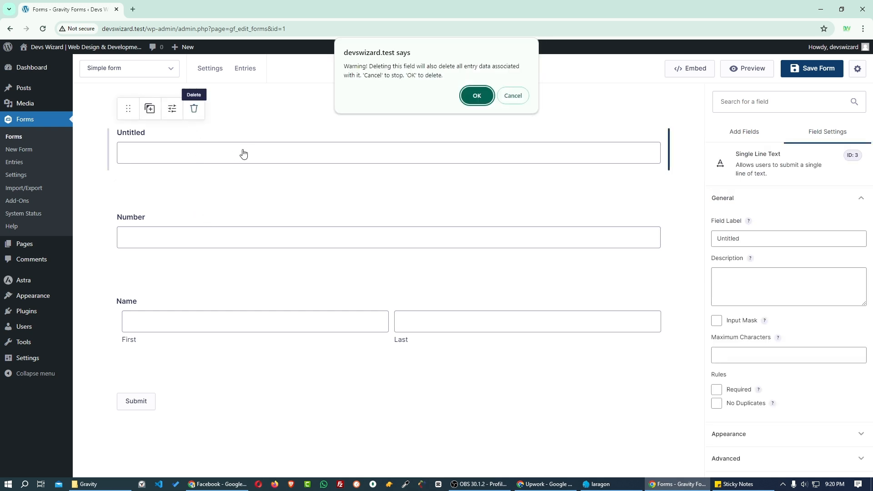
click(476, 95)
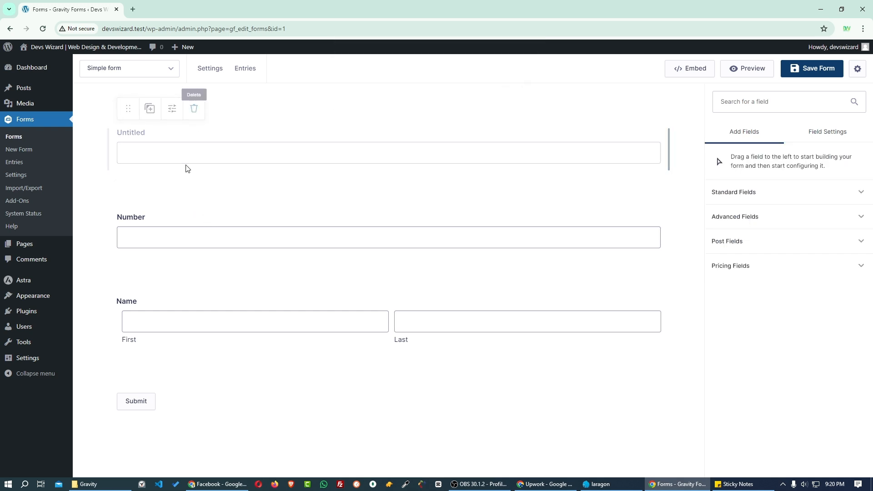
click(194, 108)
click(477, 95)
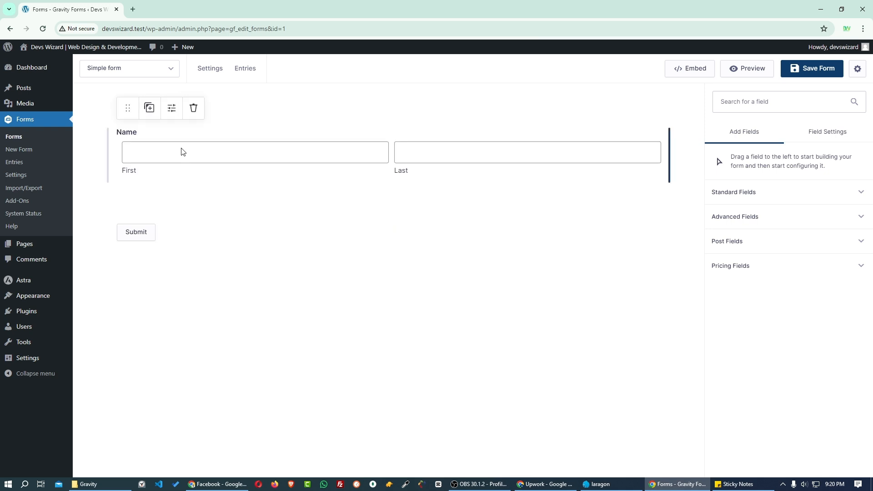
click(194, 108)
click(492, 95)
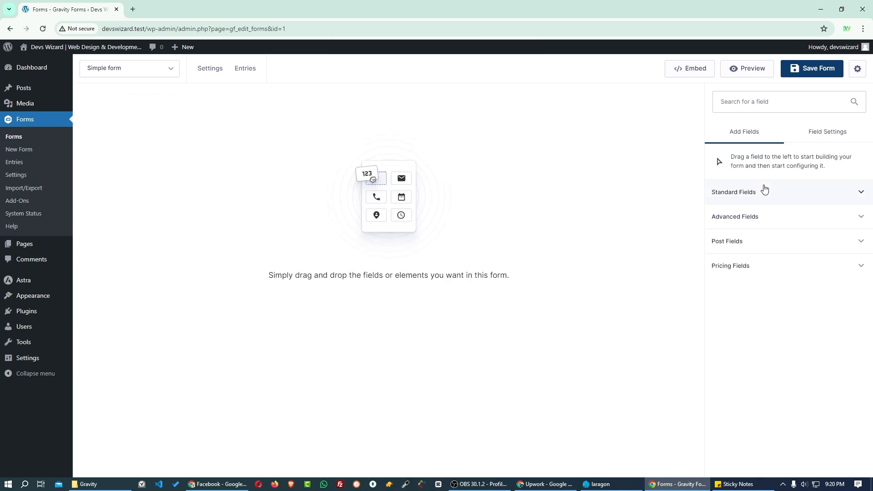
- Add a Single Line Text field to the empty form and label it Name
click(752, 197)
drag(741, 226, 267, 177)
click(658, 165)
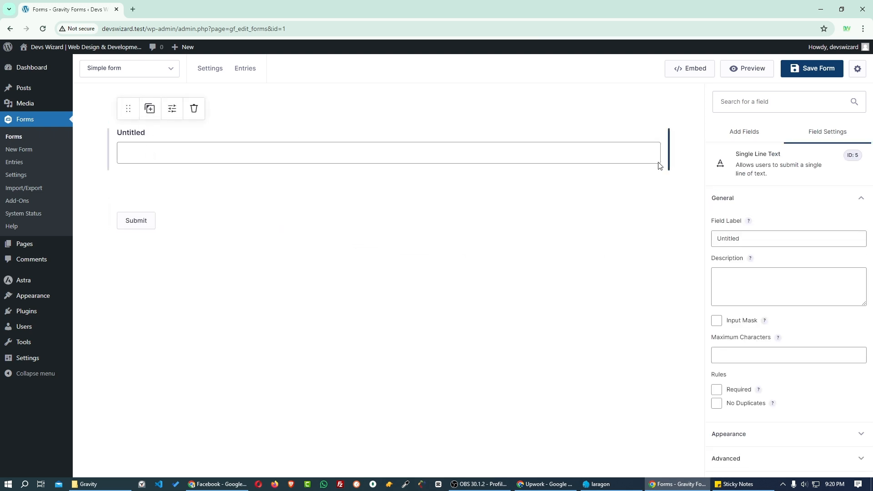
double_click(740, 238)
text(Name)
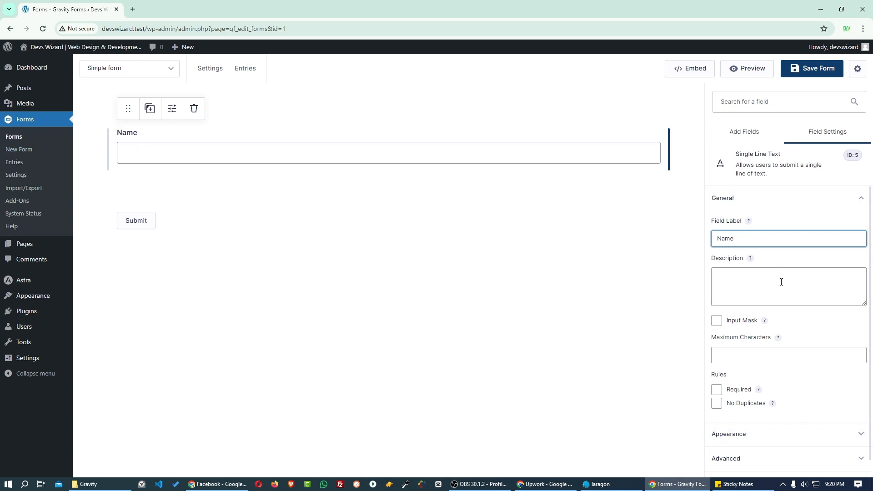
- Set the Name field's description to "Type your name"
scroll(779, 285, down, 1)
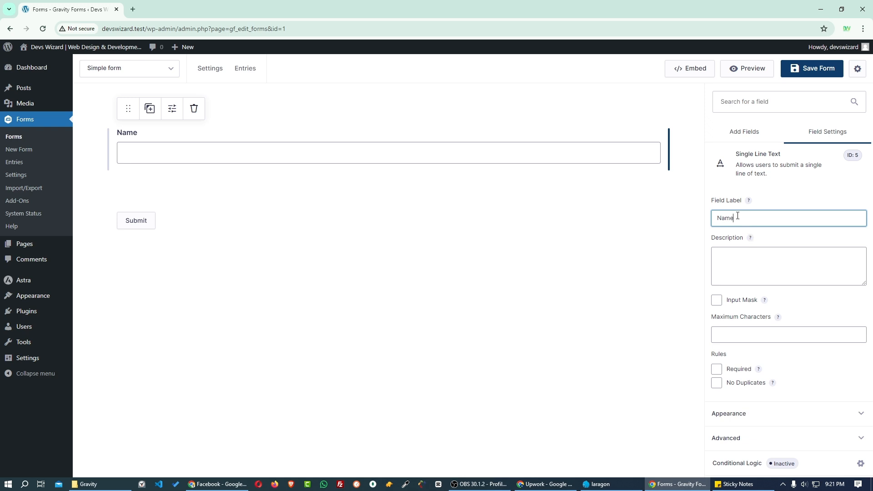
drag(737, 215, 714, 219)
click(729, 265)
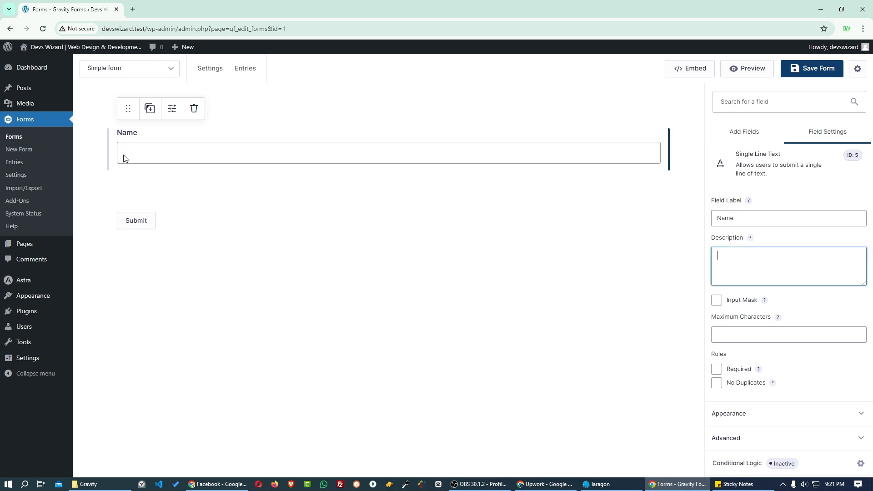
text(Type your name)
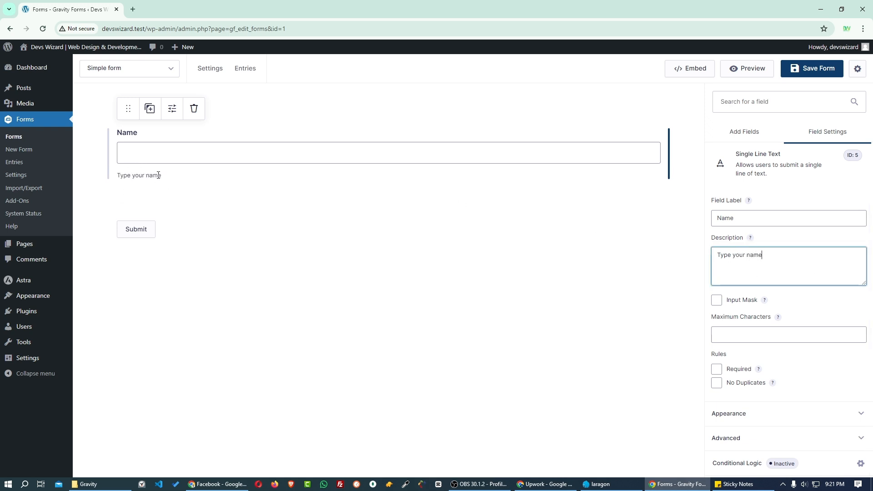
- Make the Name field required, and try the No Duplicates rule before turning it off again
click(730, 331)
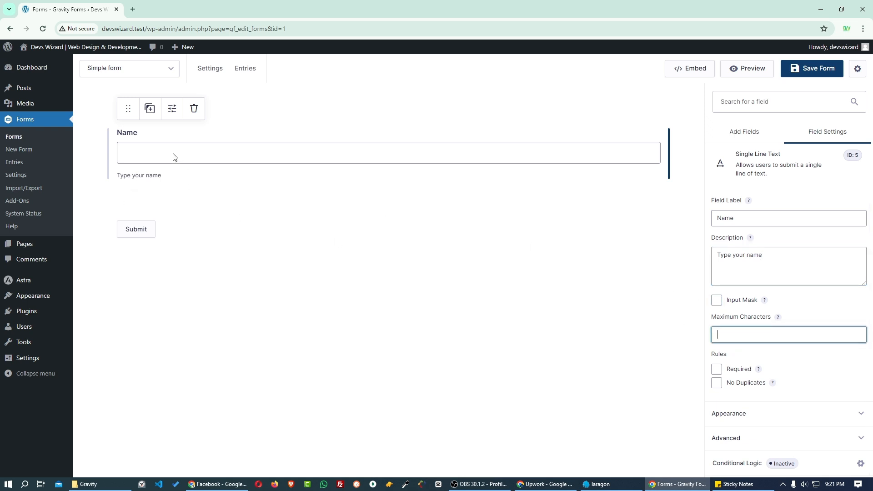
click(723, 373)
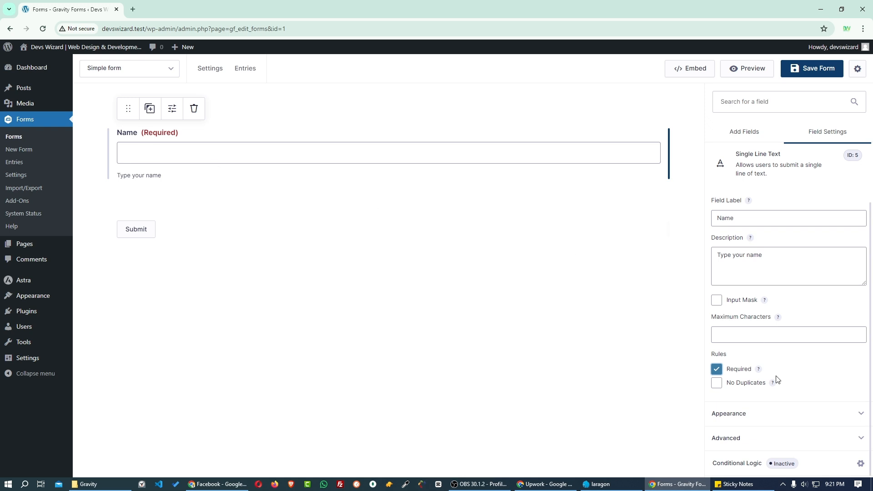
click(718, 385)
click(719, 385)
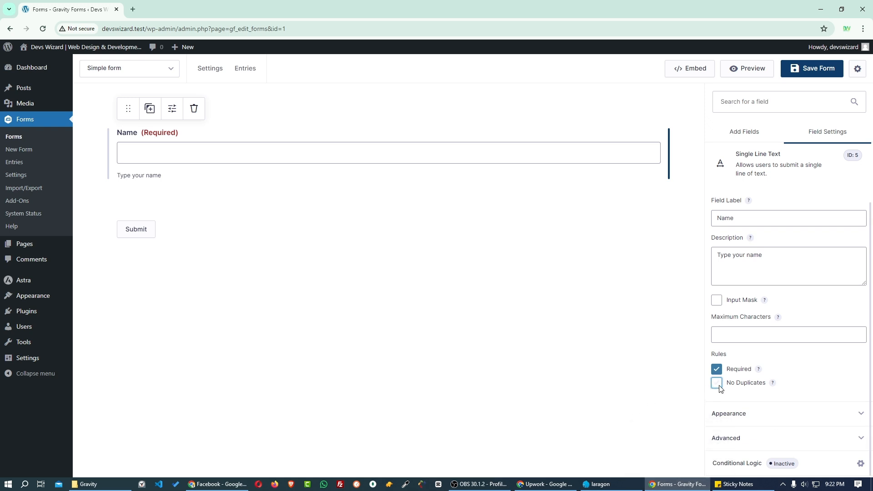
- Set the Name field's placeholder to "Type your full name" in its appearance settings
click(746, 418)
click(737, 252)
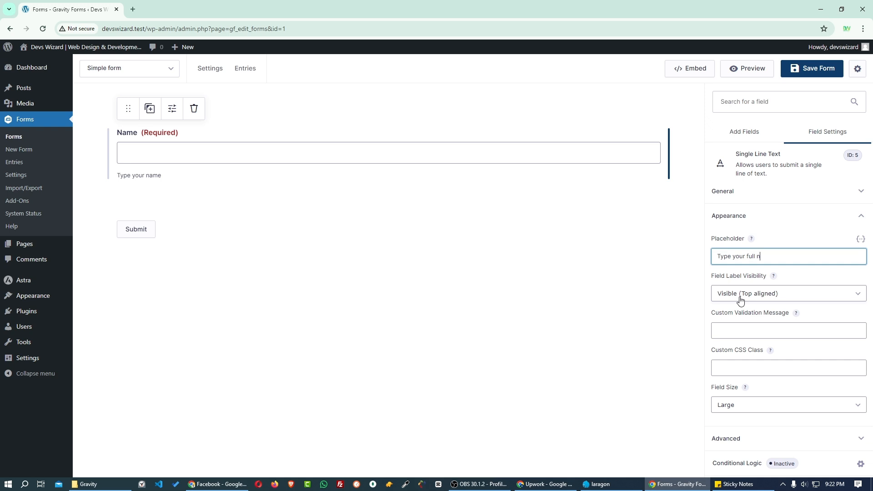
click(789, 229)
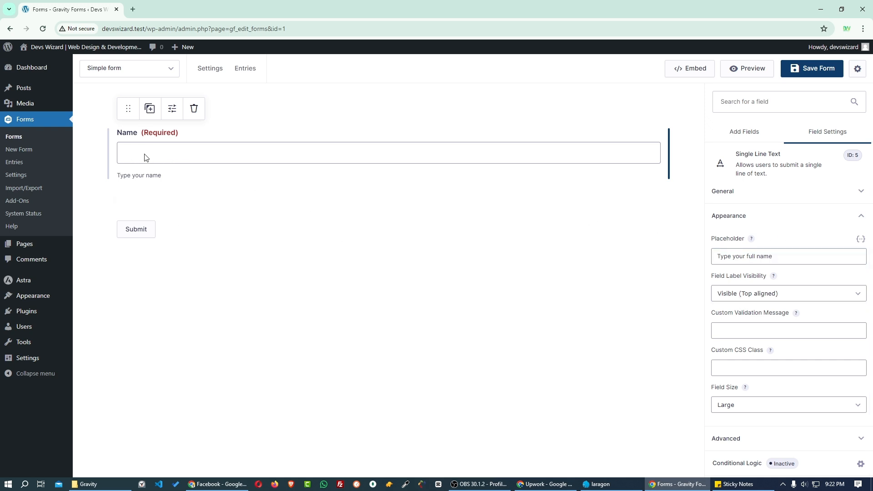
click(803, 276)
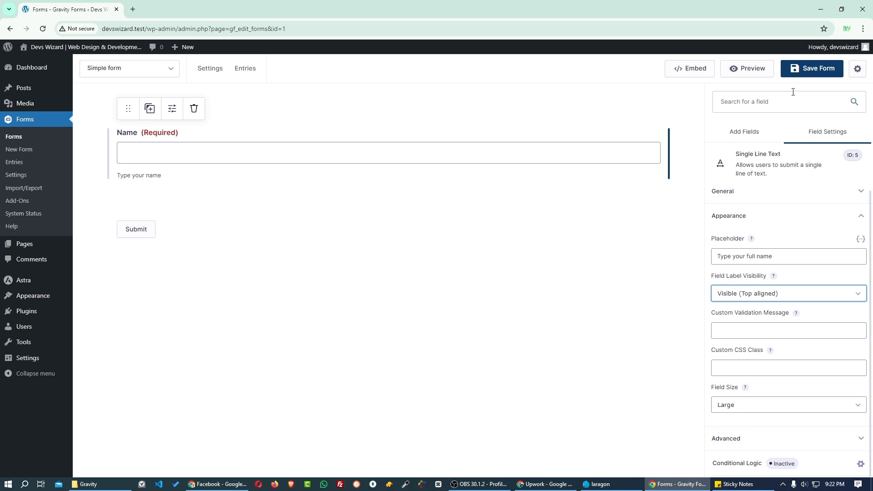
- Save the form, preview it to check the Name field's placeholder against the editor, and return to the form editor
click(807, 71)
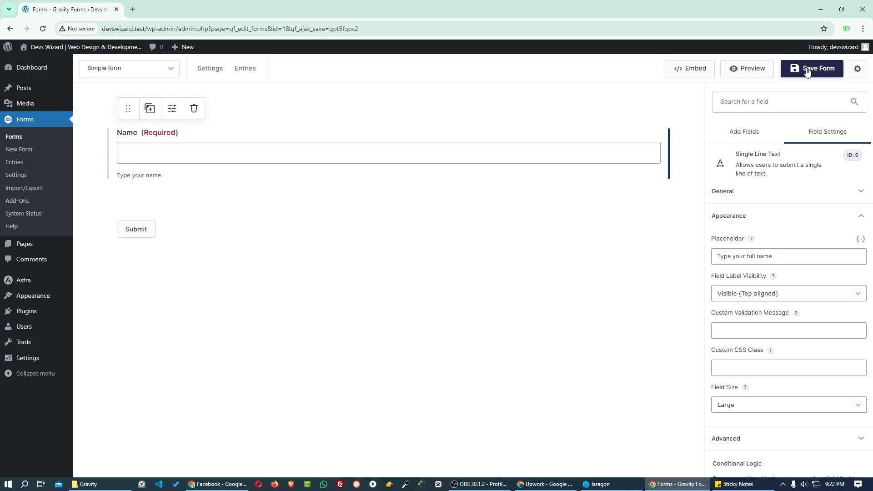
click(746, 69)
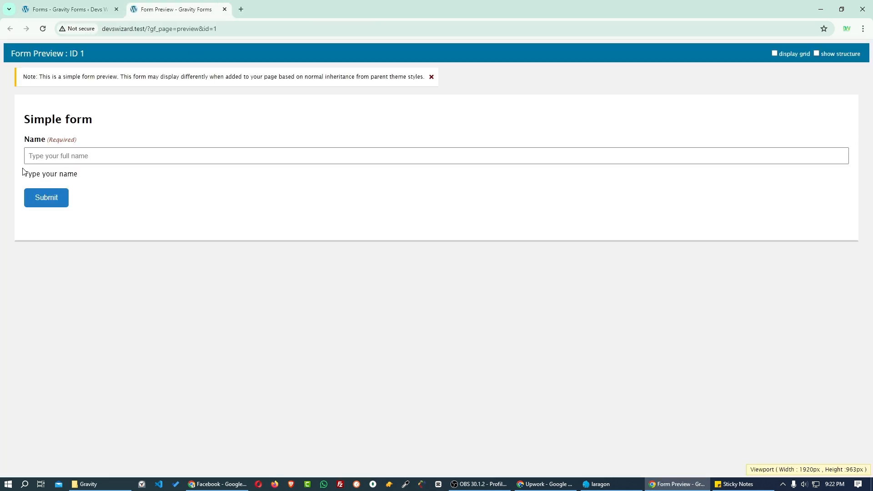
click(70, 156)
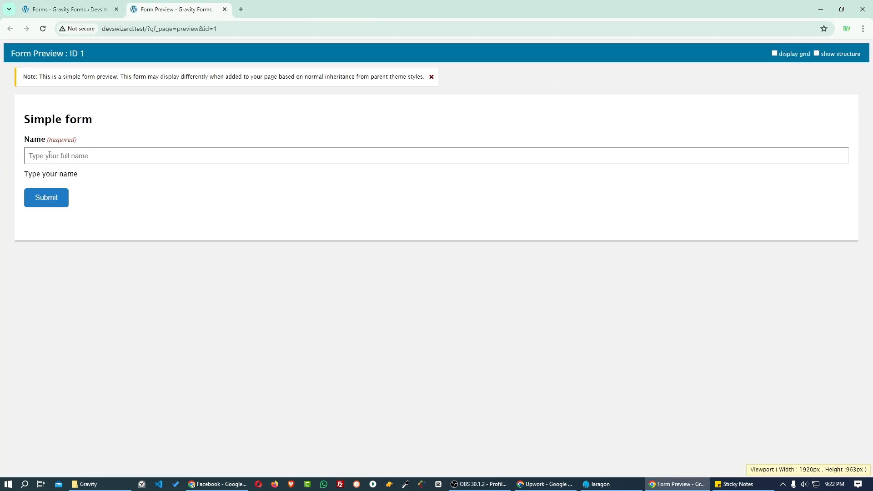
click(59, 4)
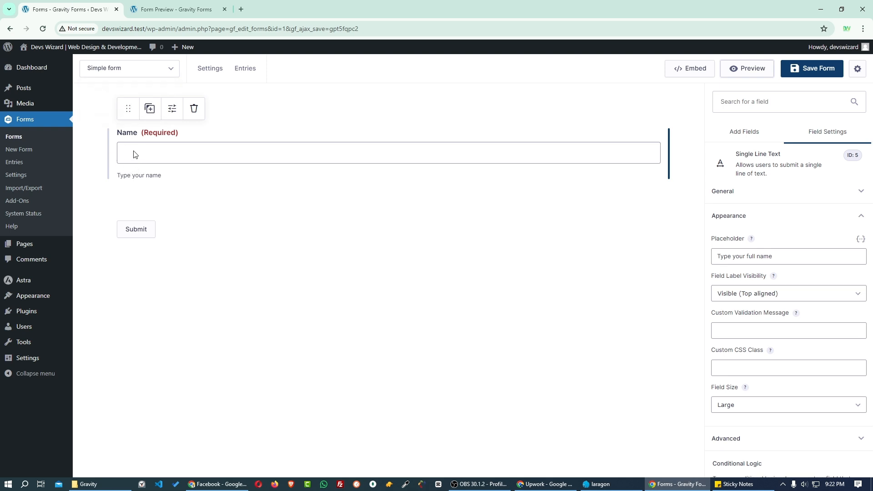
click(178, 9)
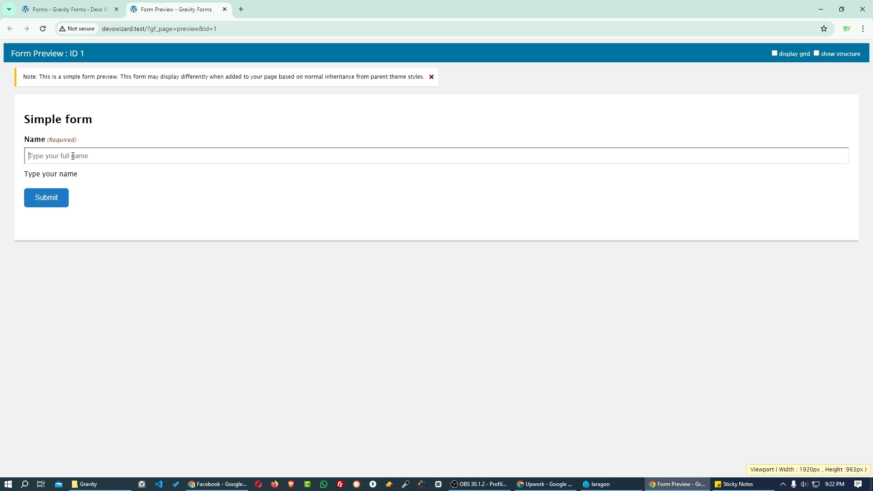
click(61, 2)
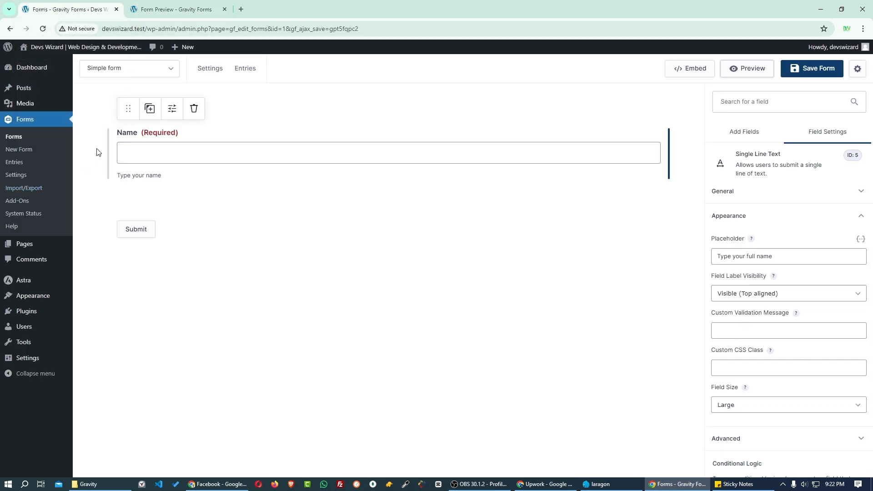
- Try the Hidden label visibility on the Name field and set it back to Visible (Top aligned)
click(748, 295)
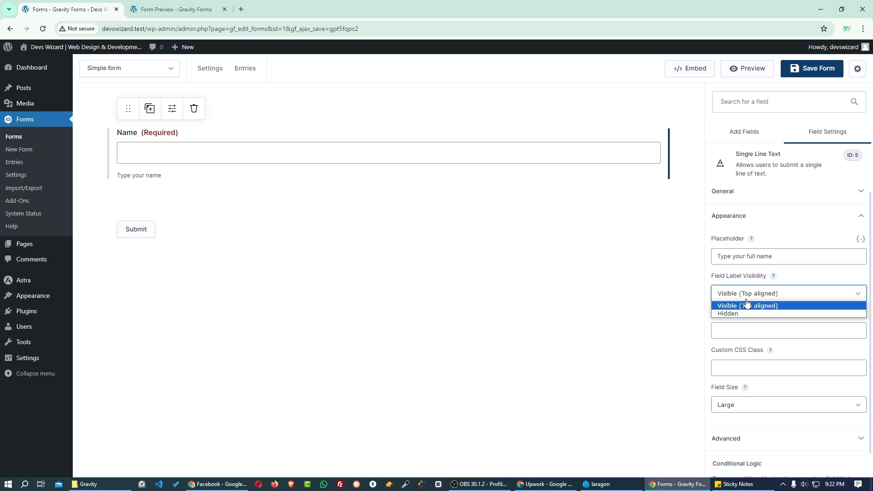
click(738, 313)
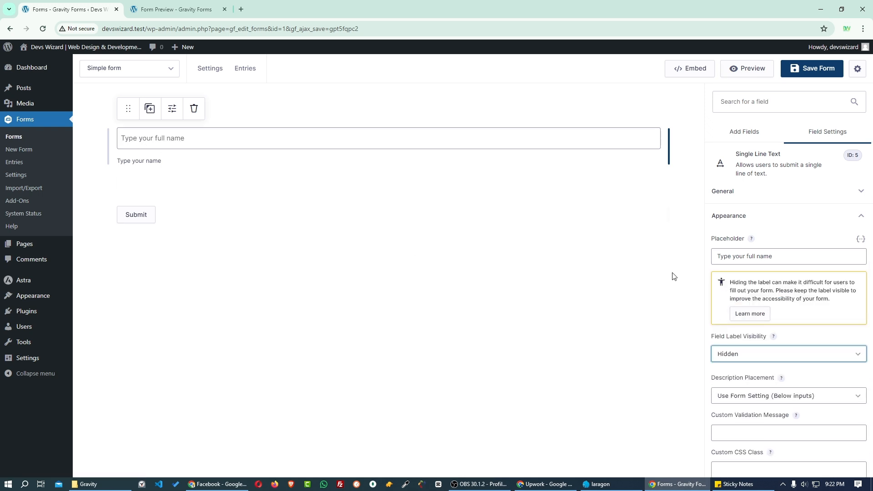
click(729, 356)
click(748, 366)
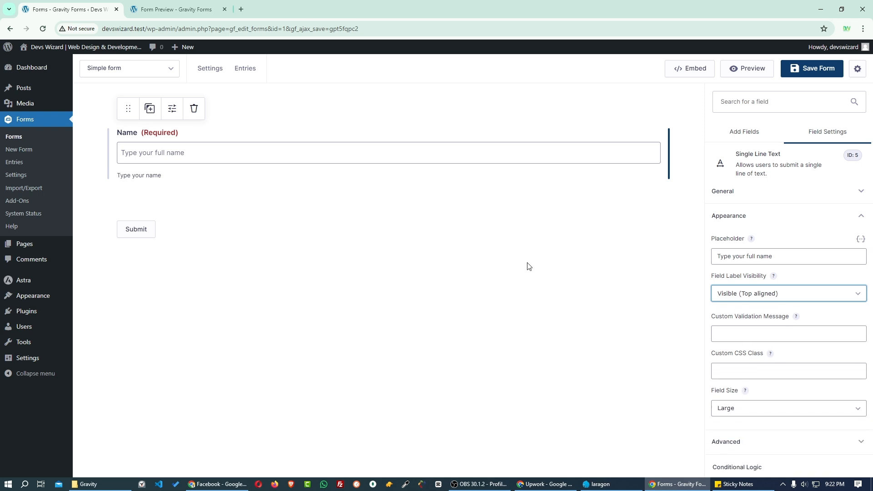
- Review the Name field's custom validation message, CSS class and advanced settings
click(765, 326)
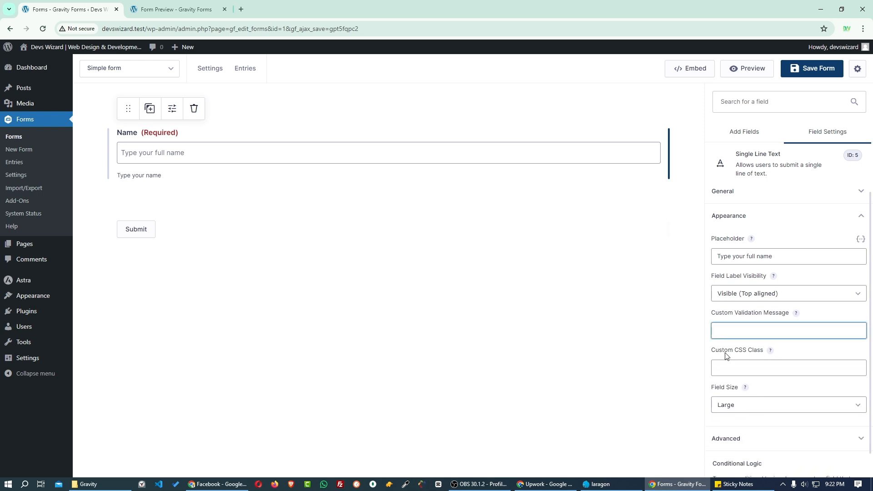
scroll(741, 423, down, 1)
click(743, 416)
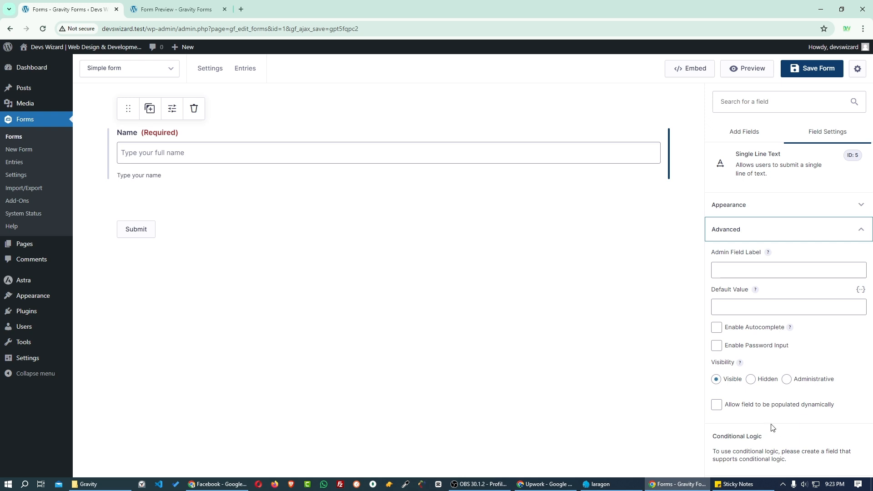
- Search the available fields for "email" and add an Email field below the Name field
click(744, 134)
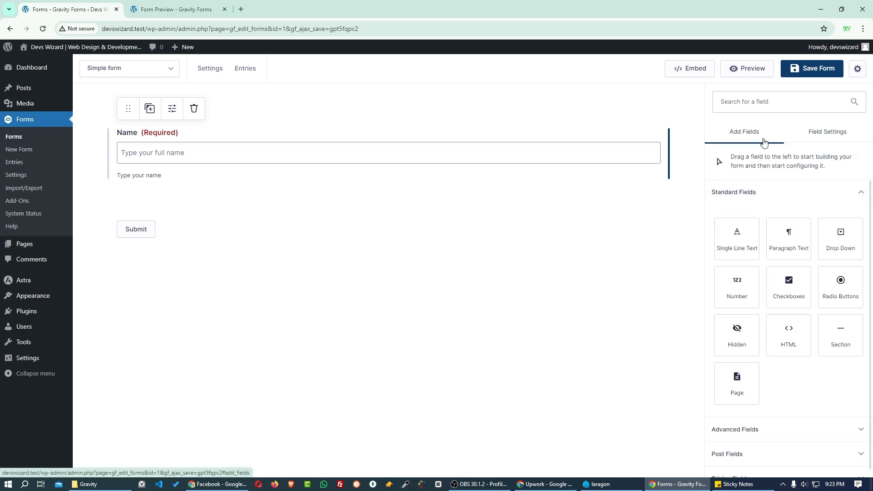
click(770, 105)
text(email)
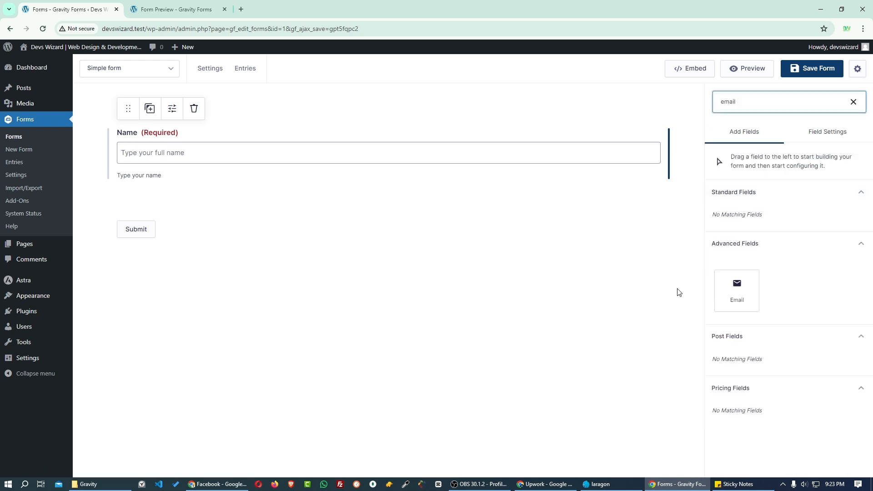
drag(737, 291, 298, 191)
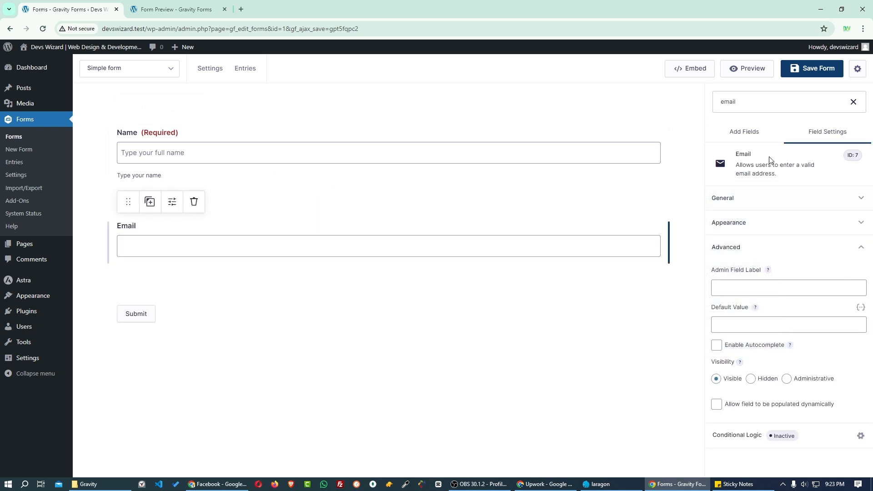
- Make the Email field required, and try No Duplicates and Enable Email Confirmation before turning both off again
click(749, 204)
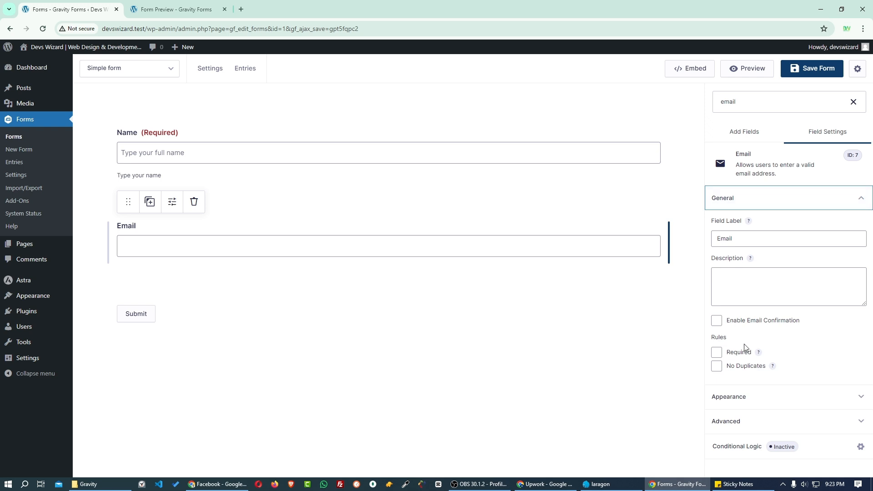
click(716, 352)
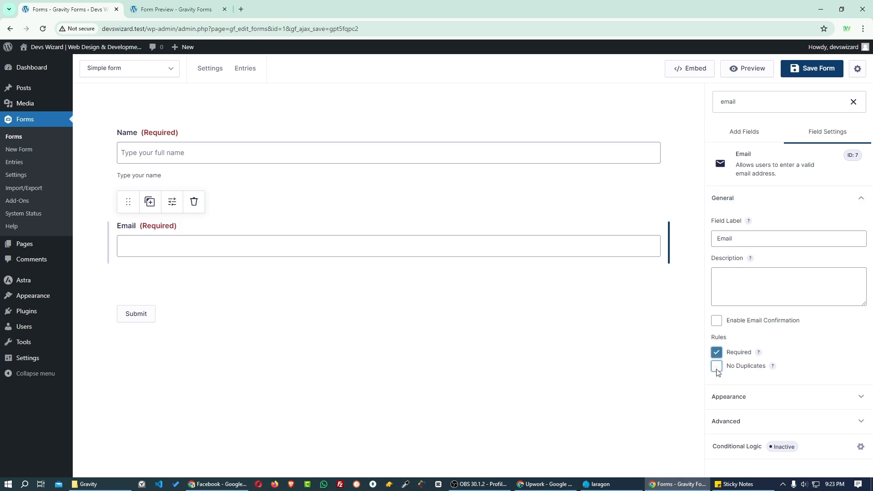
click(717, 369)
click(717, 368)
click(716, 321)
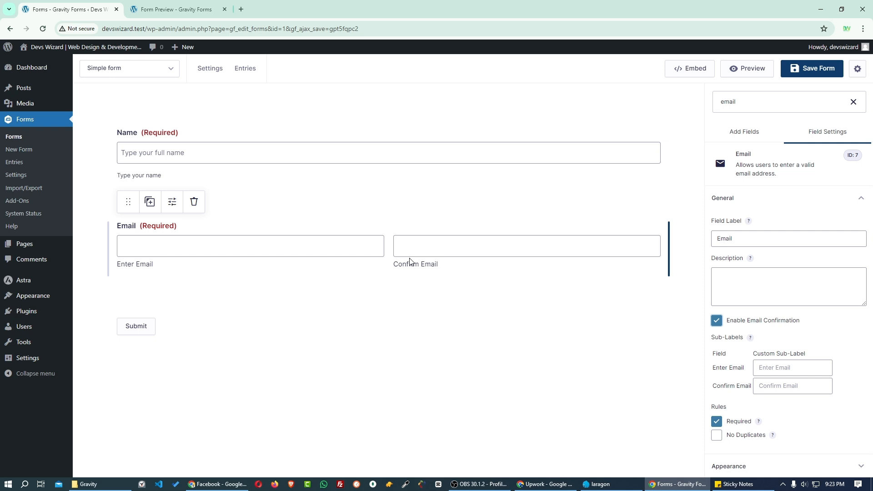
click(713, 322)
- Clear the field search and add a Paragraph Text field below the Email field
double_click(790, 98)
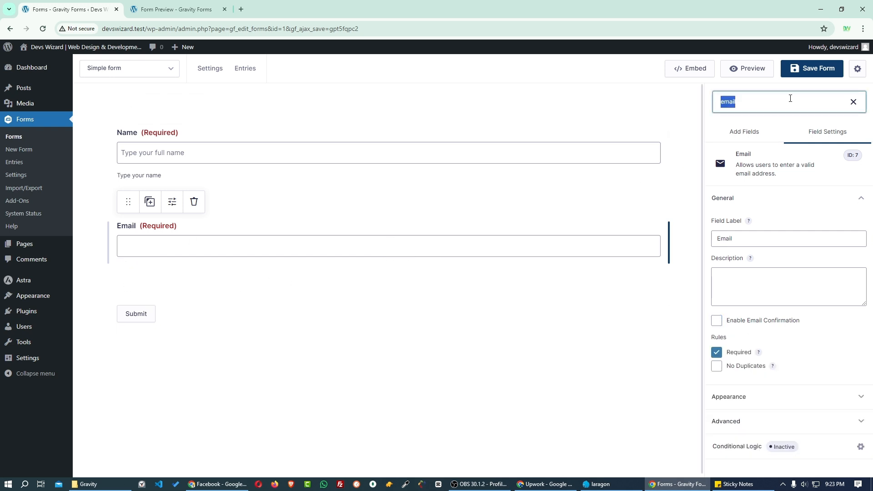
click(853, 102)
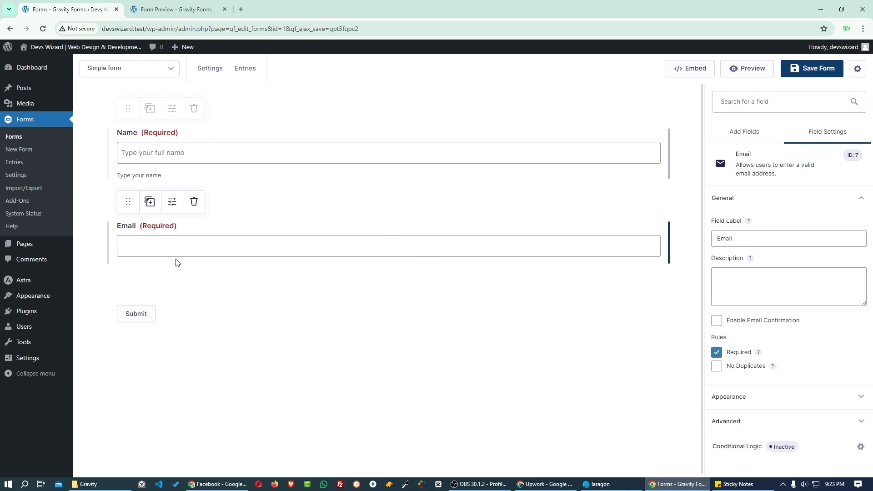
click(748, 132)
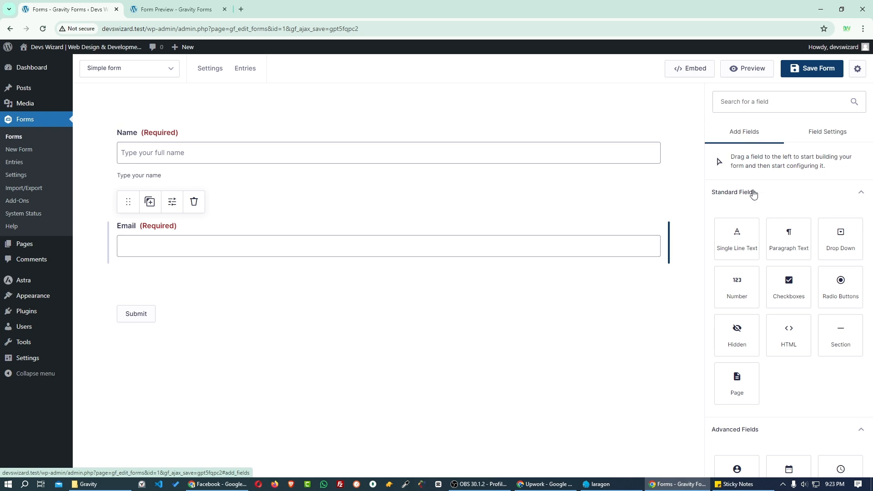
drag(788, 236, 378, 270)
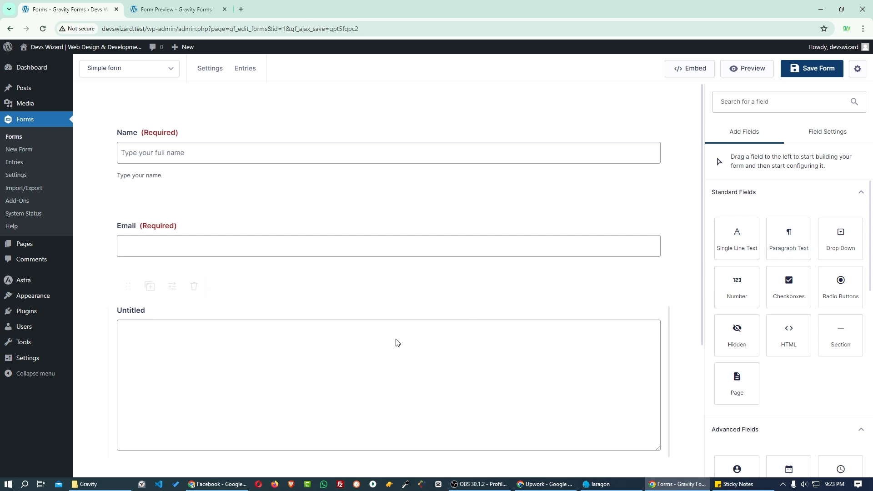
- Label the Paragraph Text field "Message" and make it required
click(146, 312)
double_click(738, 239)
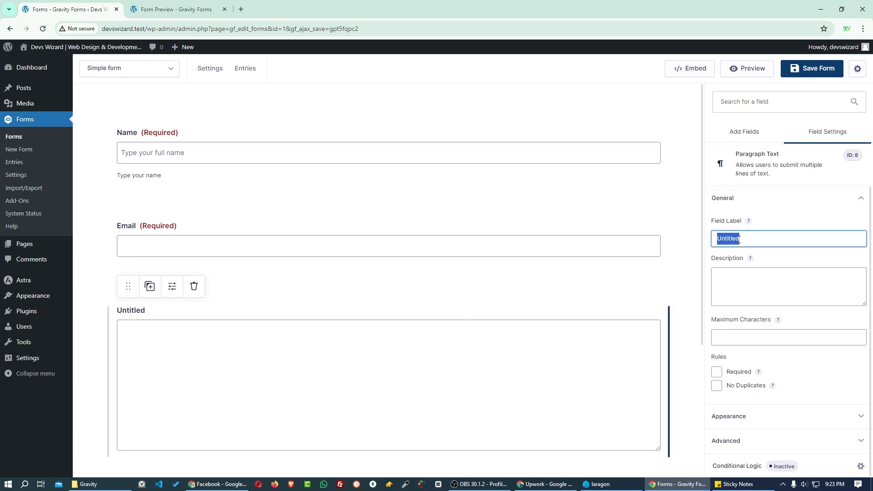
text(Message)
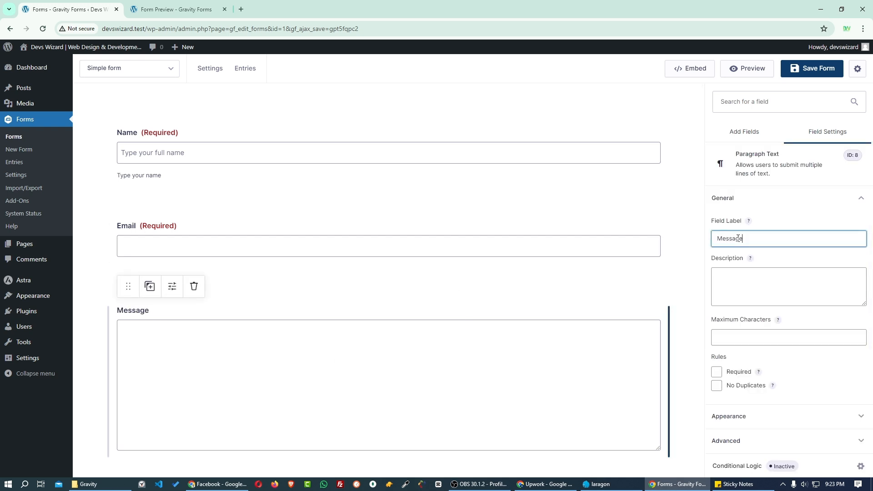
click(744, 376)
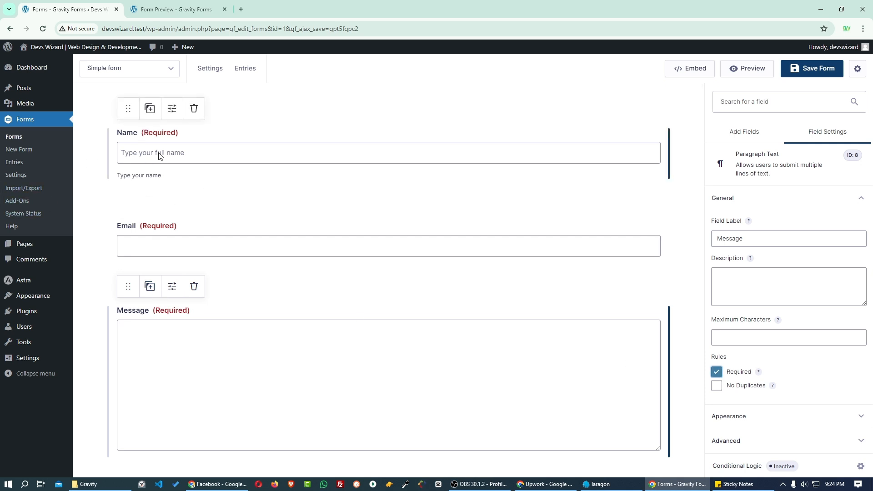
- Save the form, preview its Name, Email and Message fields, close the extra preview and return to the form editor
click(808, 72)
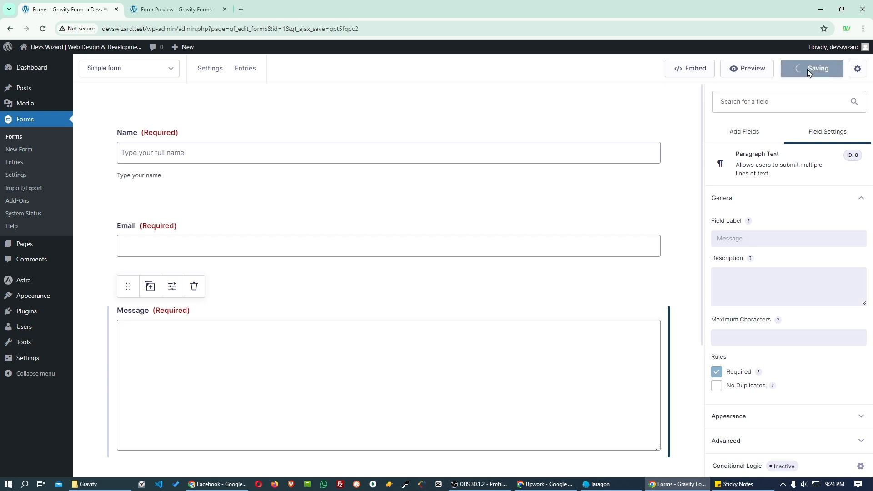
click(750, 69)
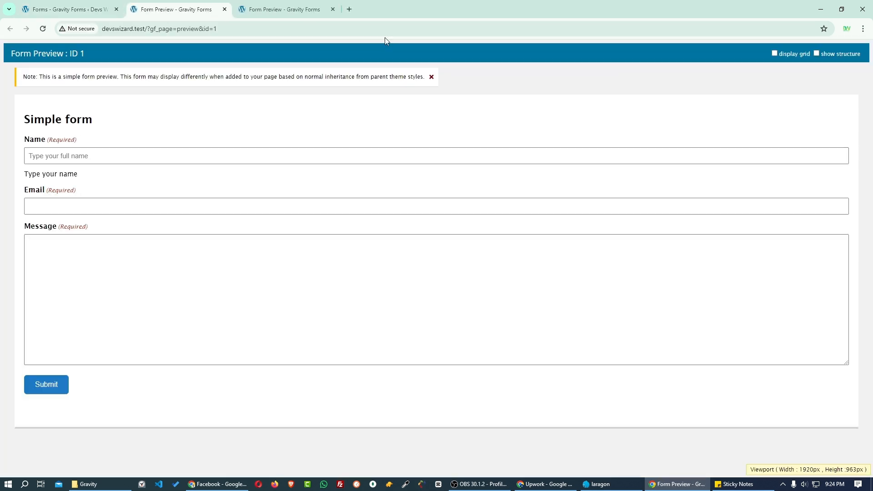
click(333, 9)
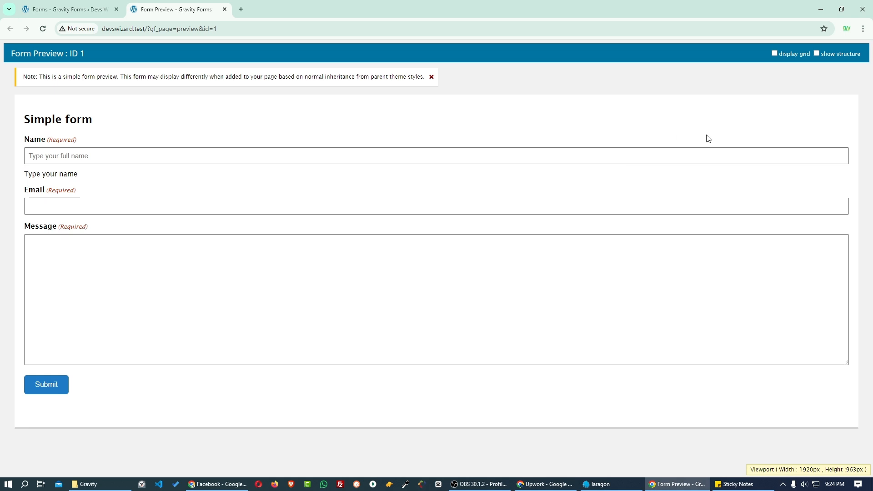
click(69, 3)
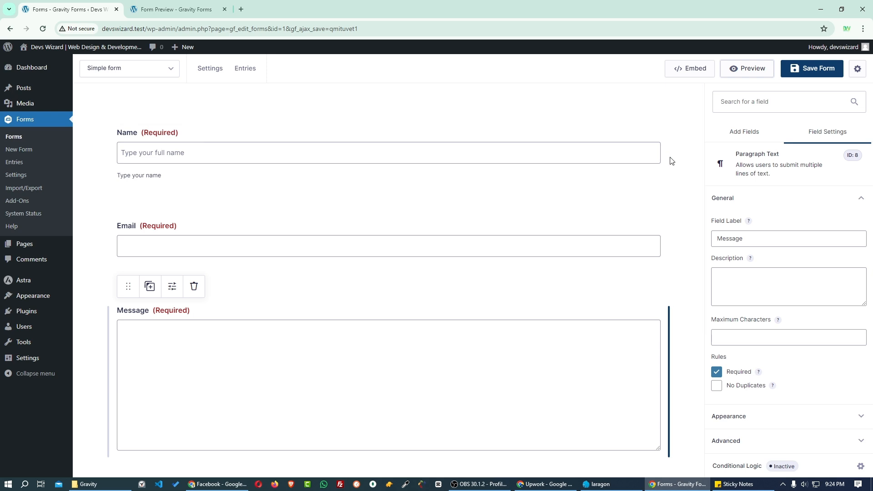
- Shrink the Name field to half the form's width and place the Email field beside it in the same row
drag(633, 152, 385, 147)
click(324, 189)
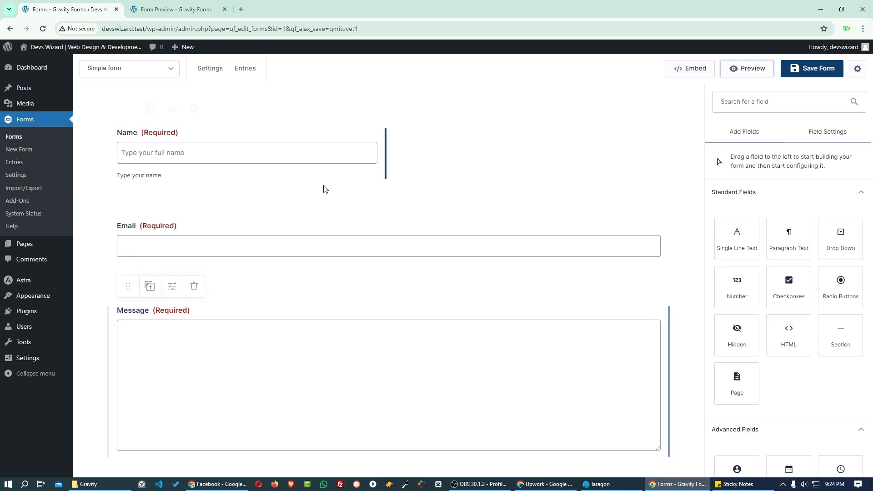
click(668, 244)
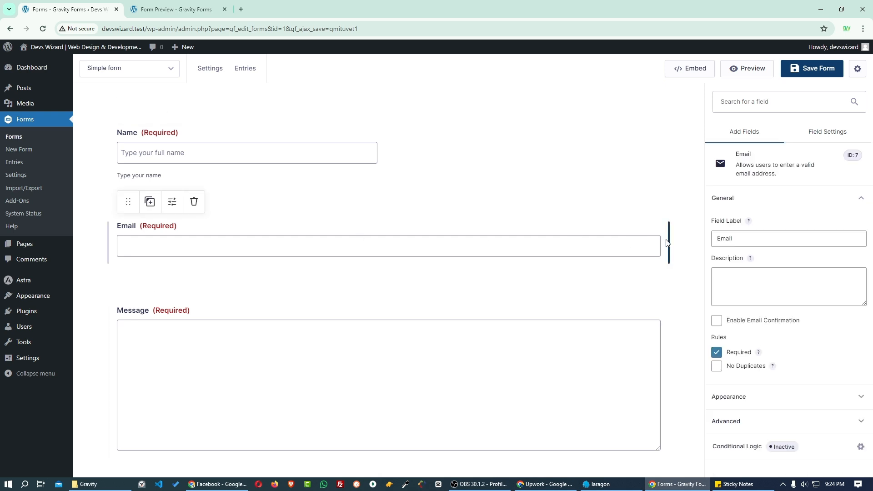
drag(128, 202, 395, 152)
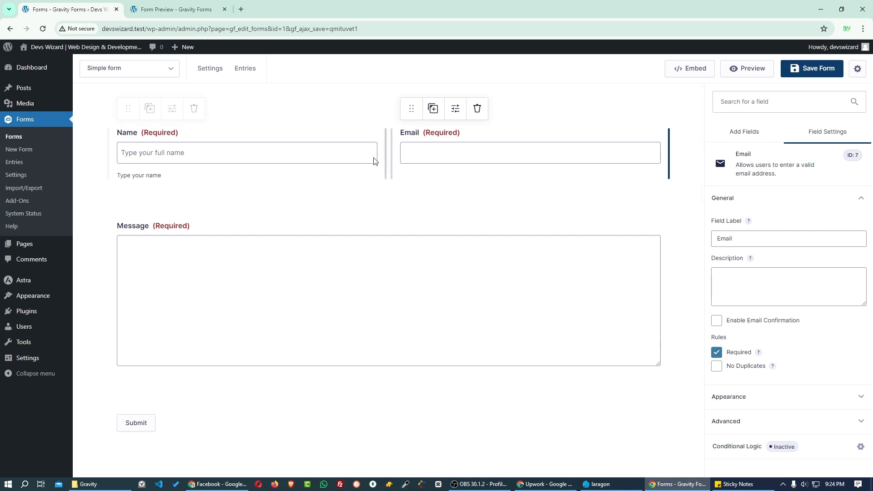
- Save the form, reload the preview to check the two-column row, and return to the form editor
click(801, 68)
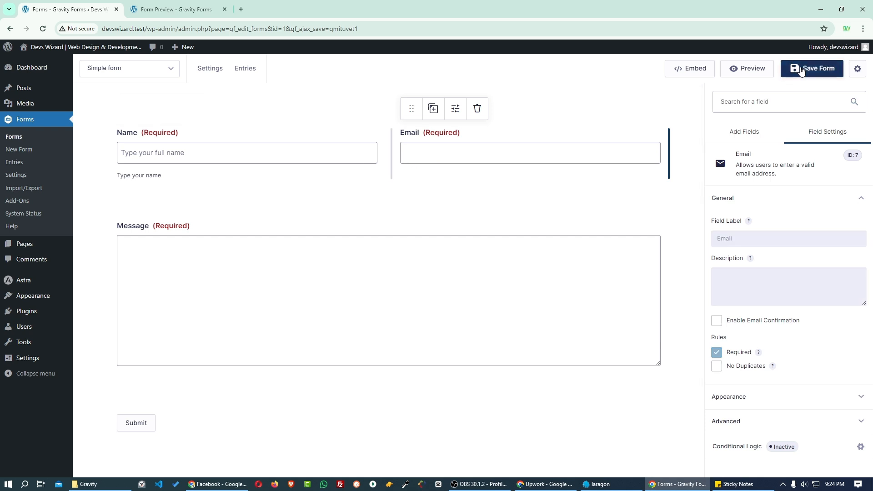
click(179, 9)
click(42, 28)
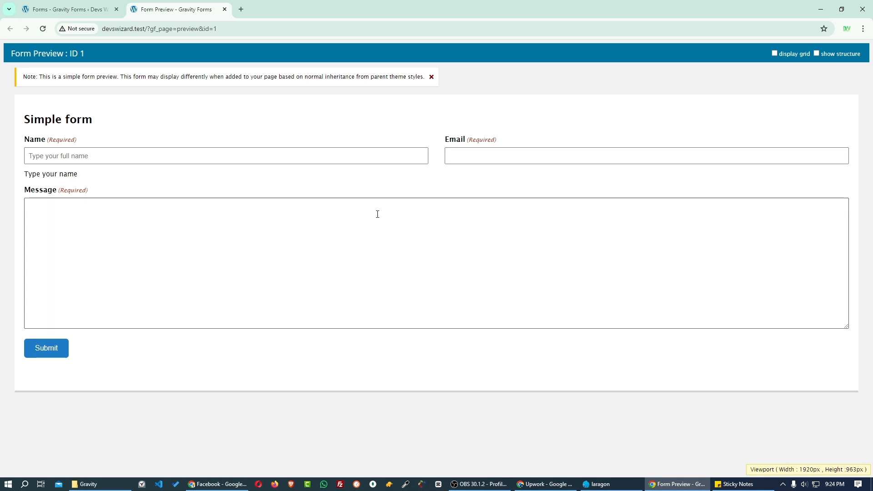
click(68, 9)
scroll(156, 402, down, 2)
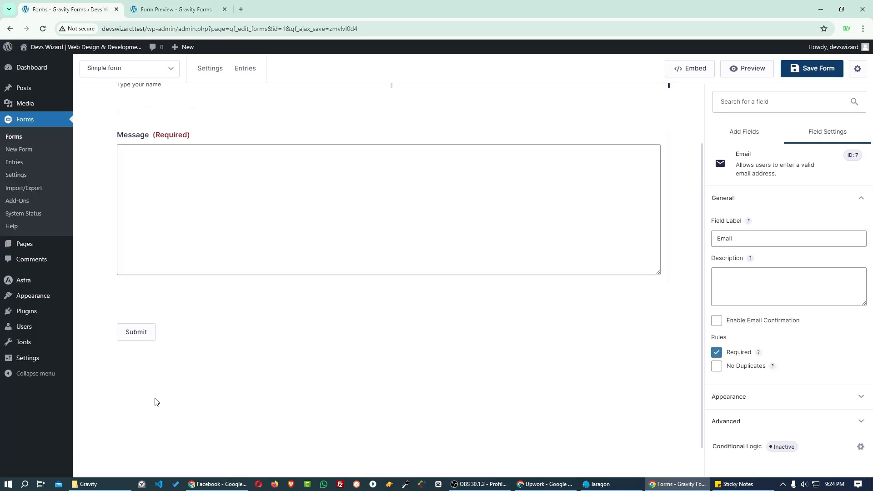
- Fill in the previewed form with a name, an e-mail address and the message "fafasfasf", submit it and read the confirmation
click(193, 3)
click(51, 159)
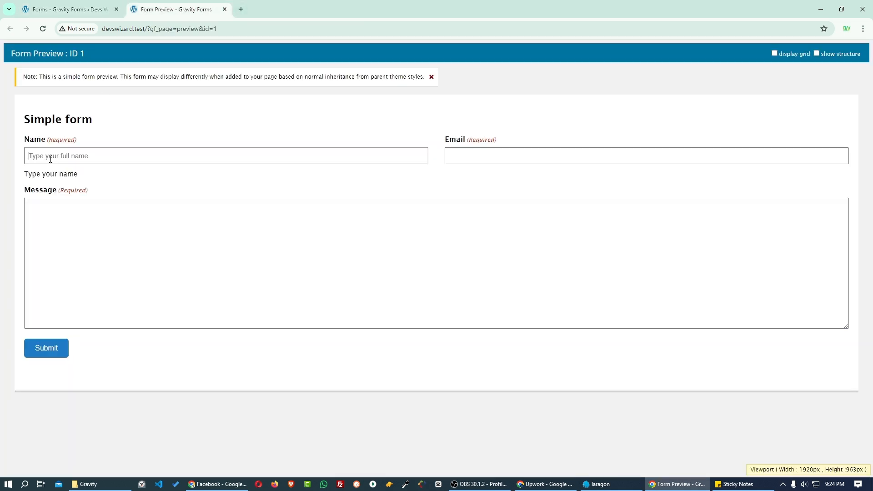
text(emon)
key(Tab)
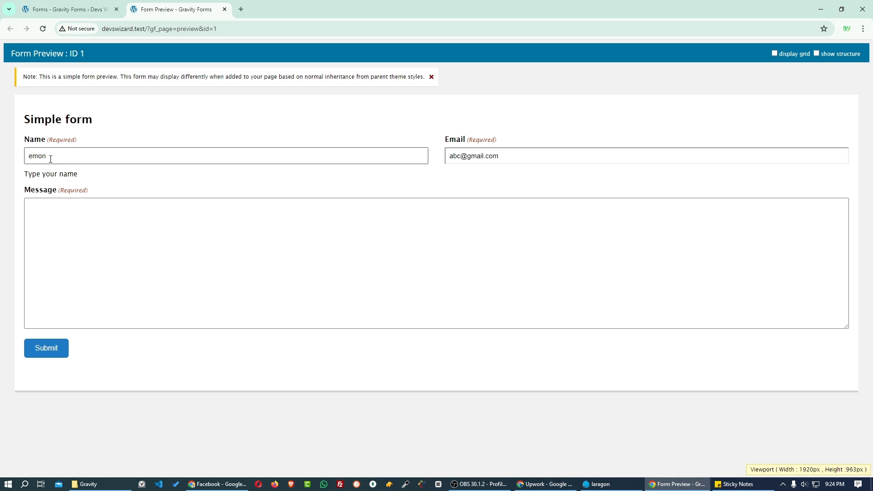
click(109, 263)
text(fafasfasf)
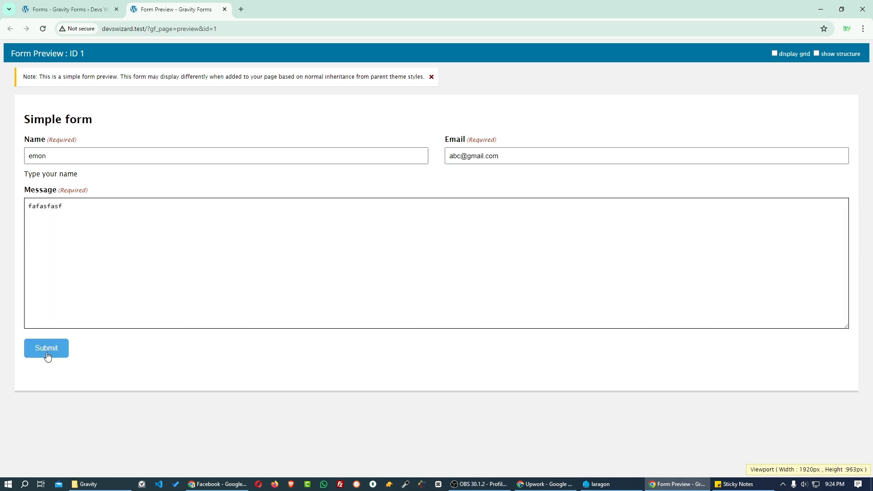
click(46, 349)
drag(33, 108, 253, 113)
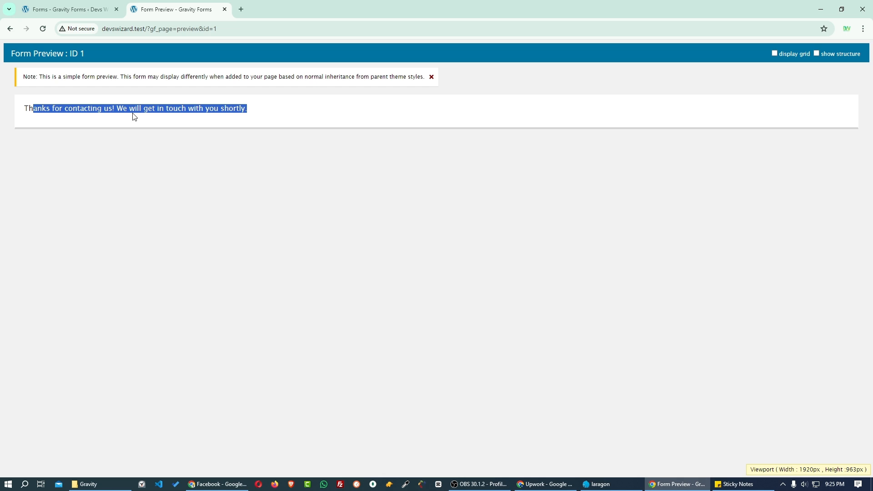
triple_click(133, 114)
- Open the entries of Simple form to examine the submission against the preview, and look at the form switcher
click(68, 9)
mouse_move(221, 81)
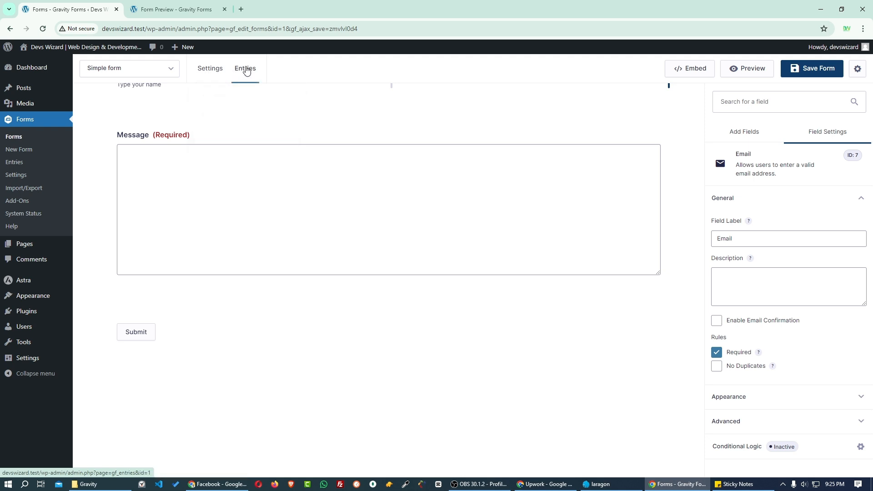
click(246, 70)
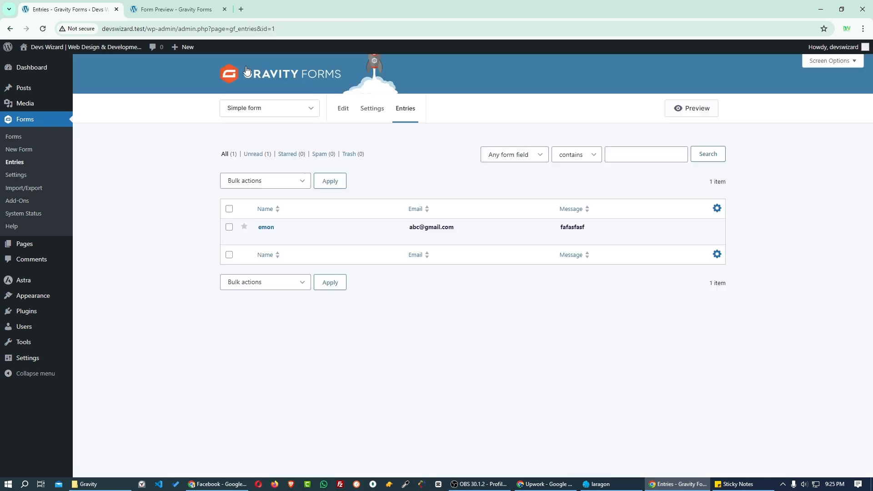
click(174, 9)
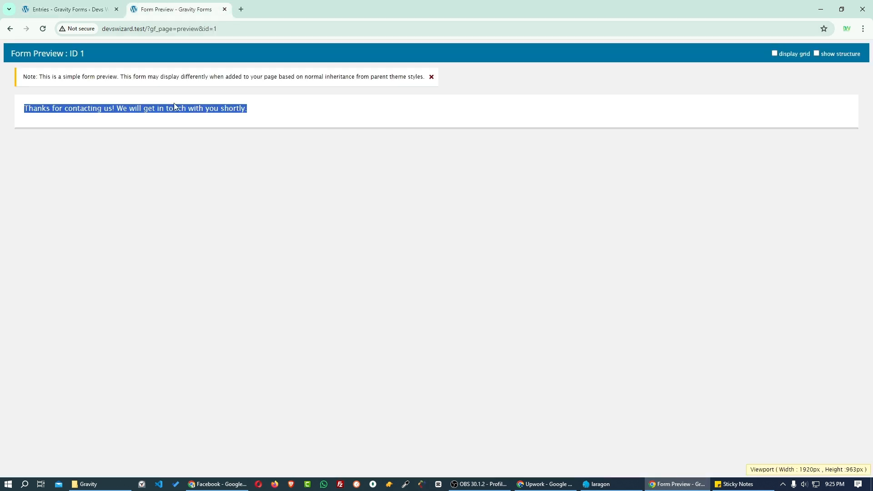
click(68, 8)
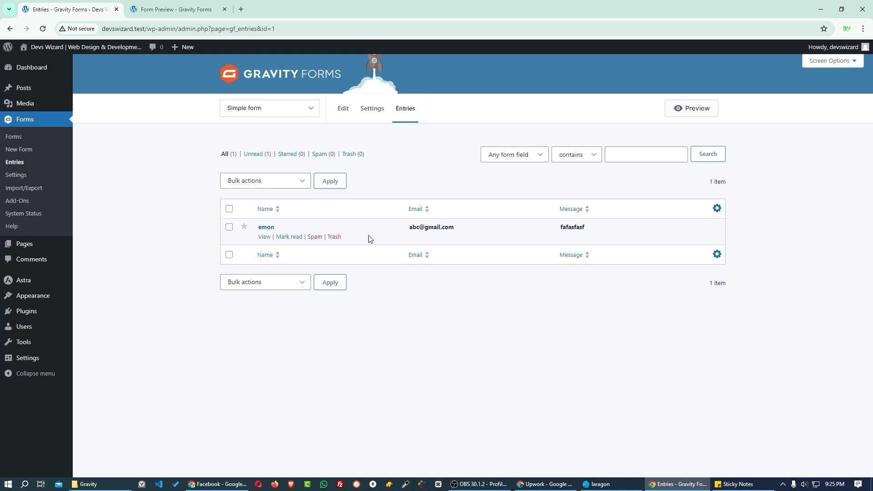
click(255, 108)
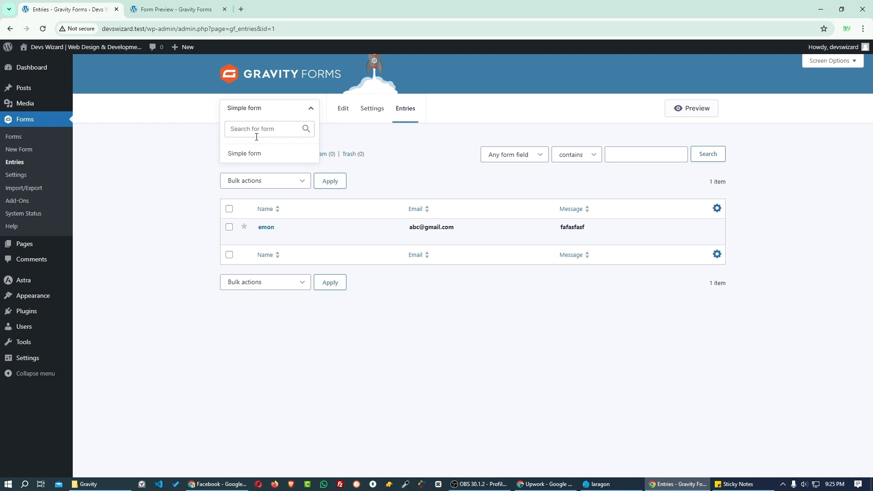
click(377, 131)
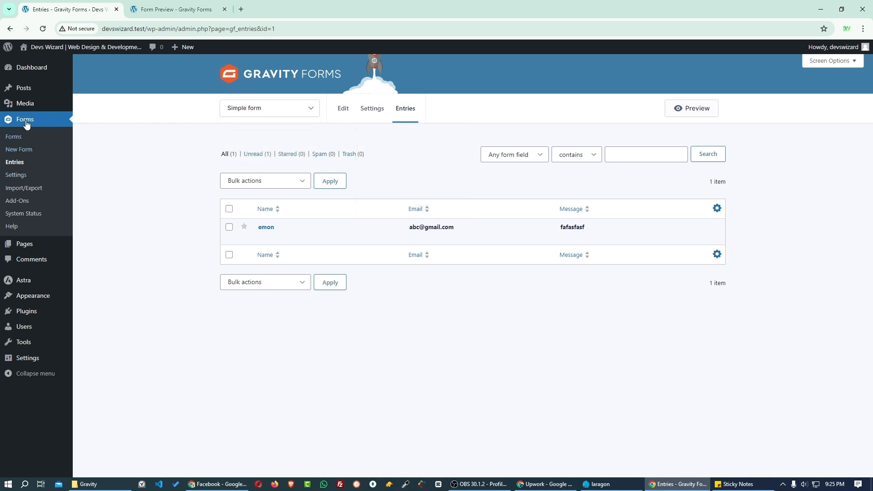
- Set up an entries export for Simple form that includes every field except User IP
click(13, 167)
click(19, 192)
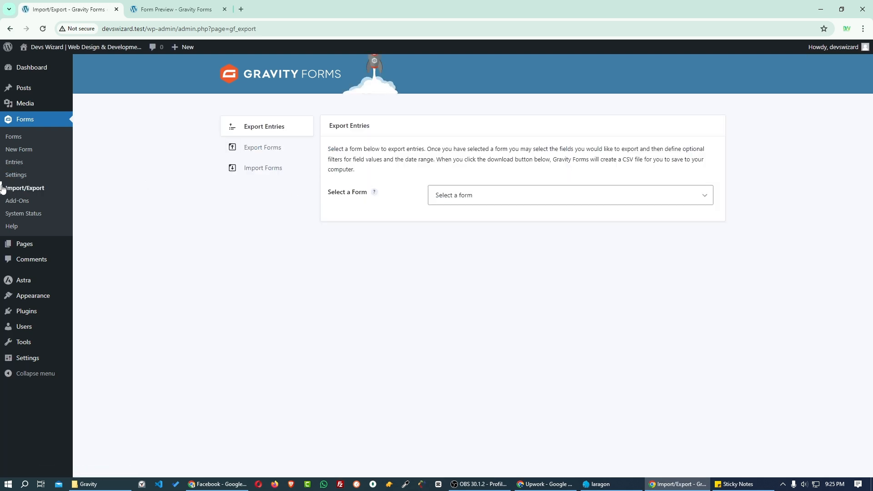
click(489, 201)
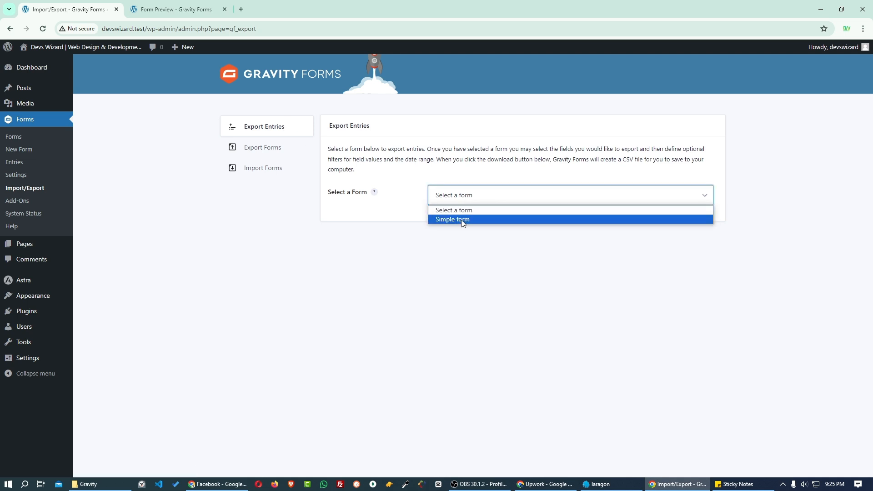
click(463, 220)
scroll(446, 300, down, 1)
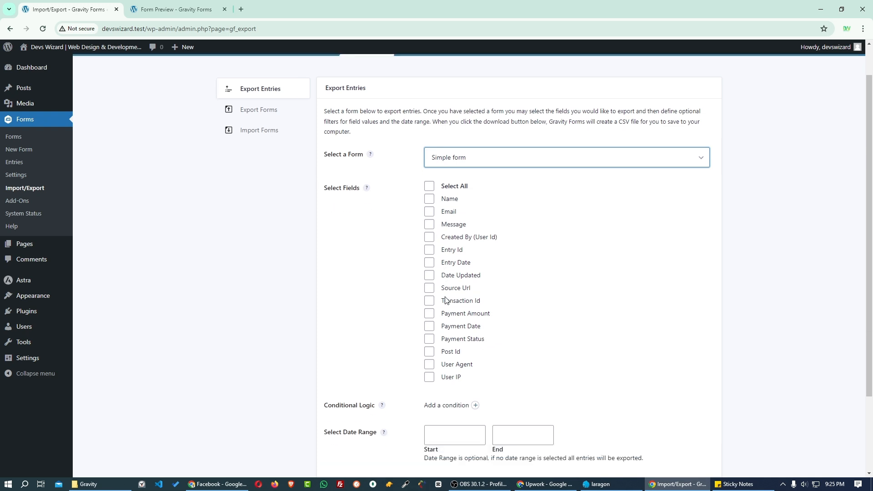
scroll(446, 300, down, 1)
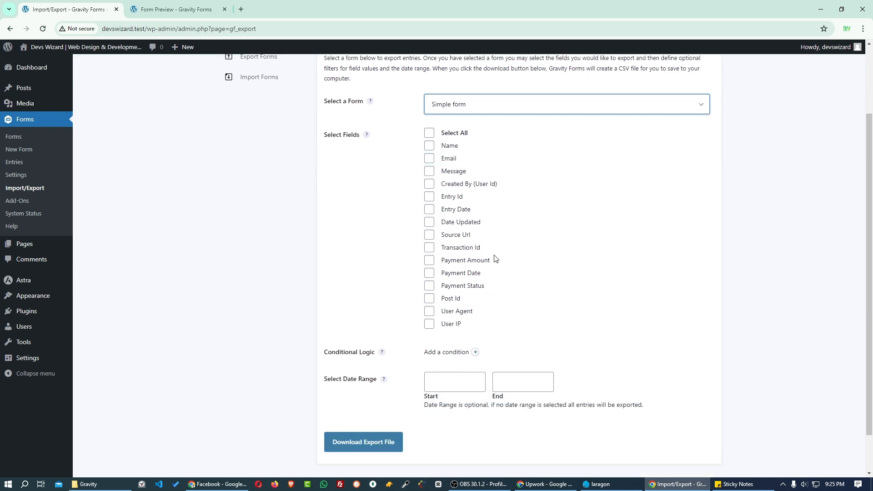
click(429, 132)
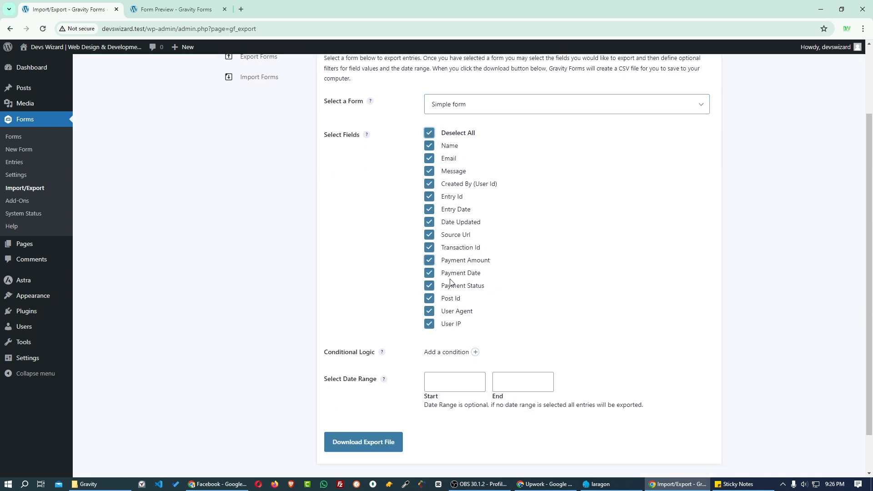
click(429, 325)
- Try an export condition on the Name field, look through its match and operator options, and remove the condition
click(475, 352)
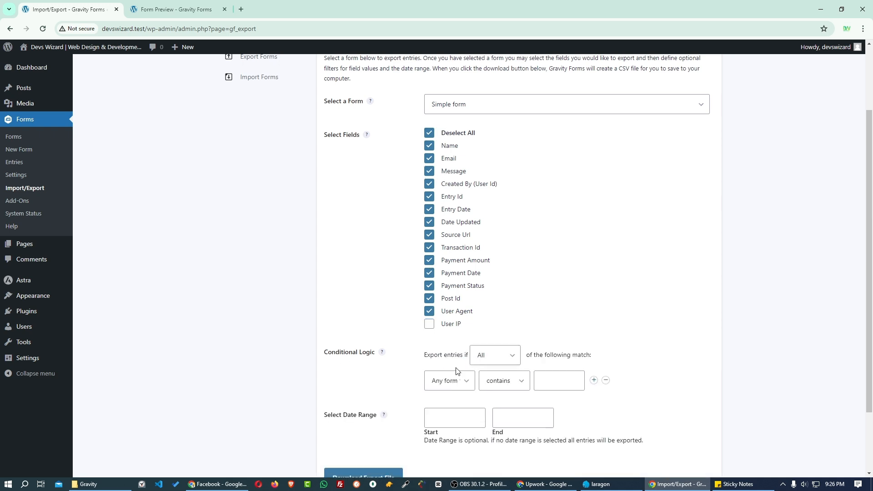
click(495, 356)
click(459, 387)
click(523, 383)
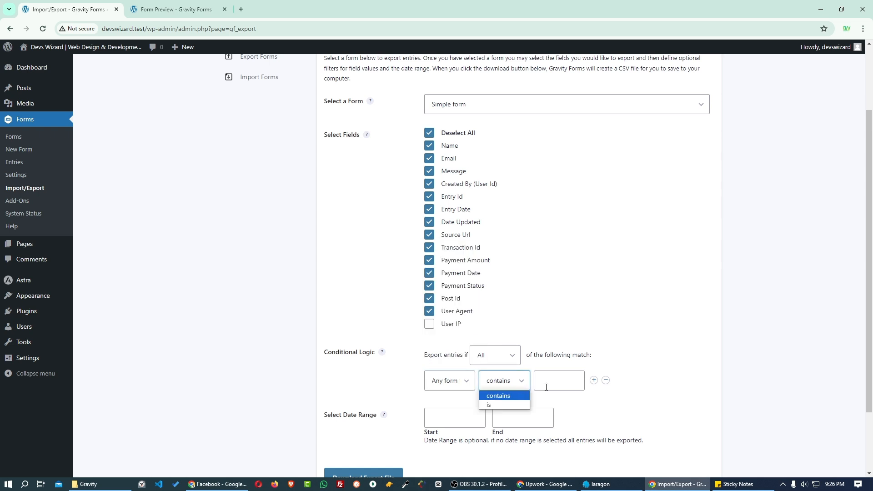
click(546, 387)
click(459, 386)
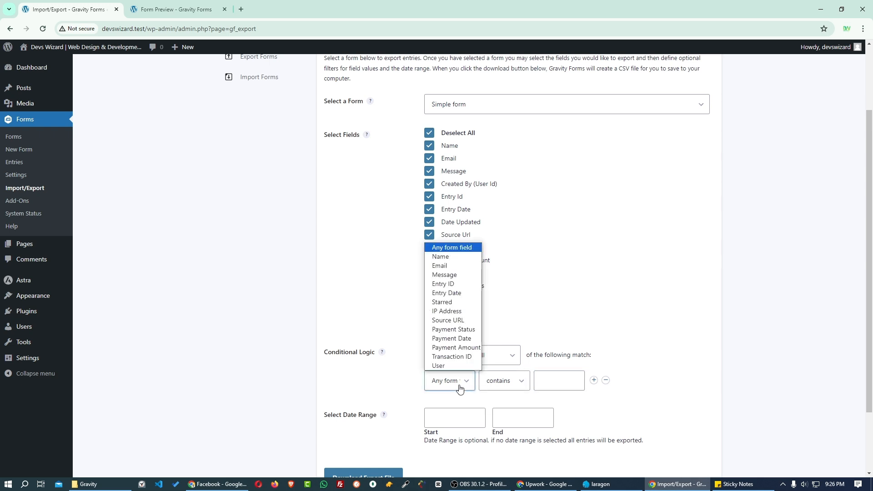
click(448, 256)
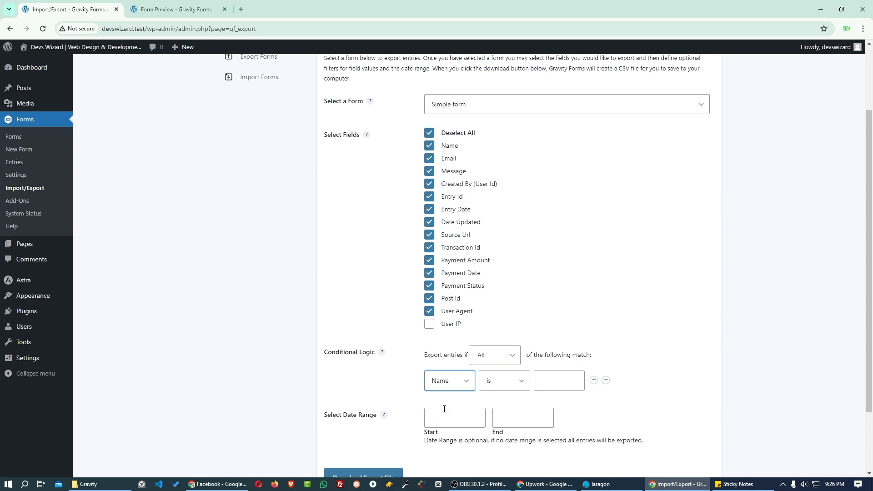
click(500, 358)
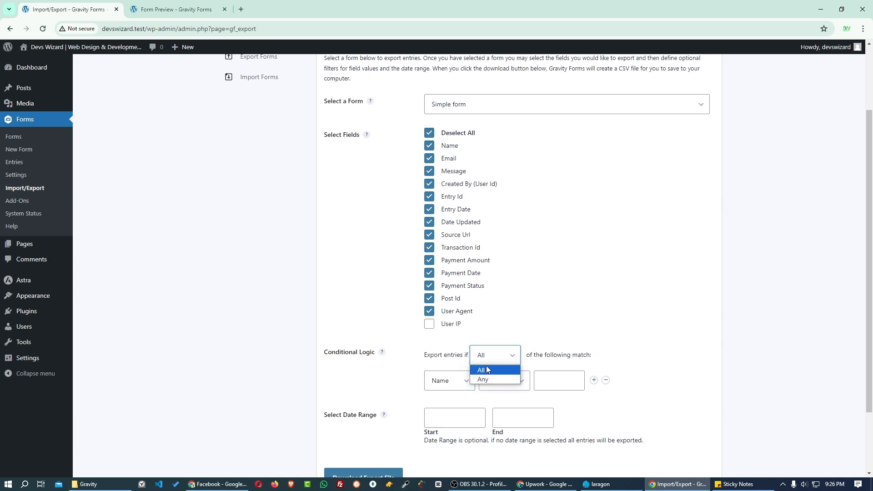
click(488, 369)
click(605, 381)
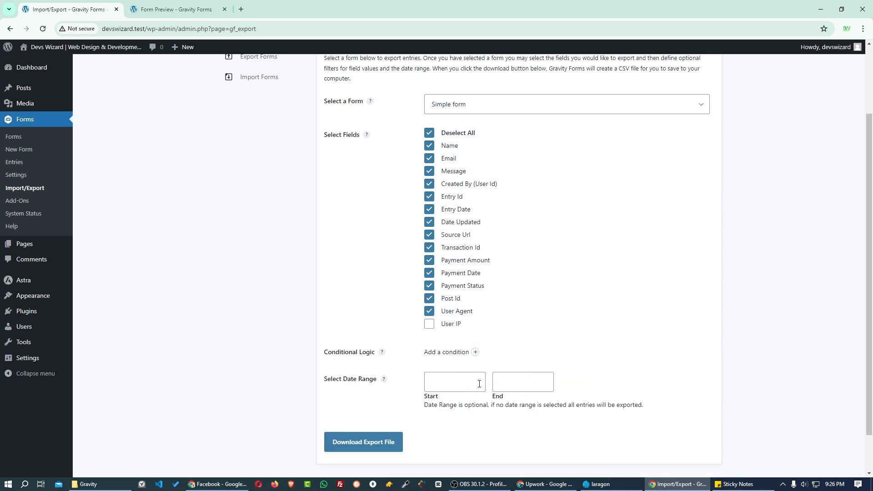
- Limit the export to the date range from 2024-04-01 to 2024-04-30
click(444, 390)
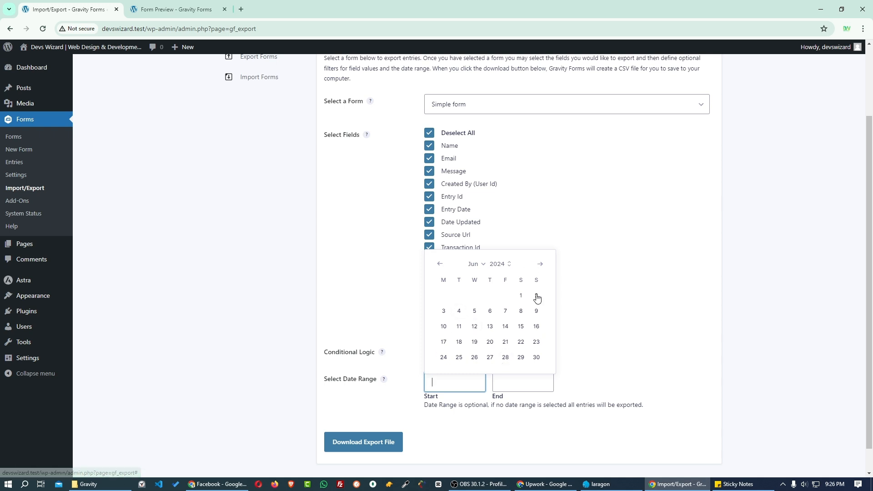
click(439, 265)
click(439, 264)
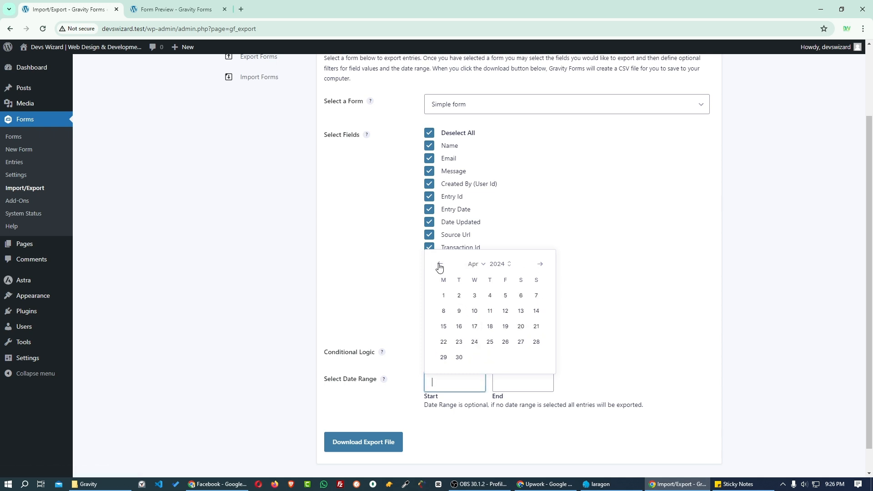
click(444, 296)
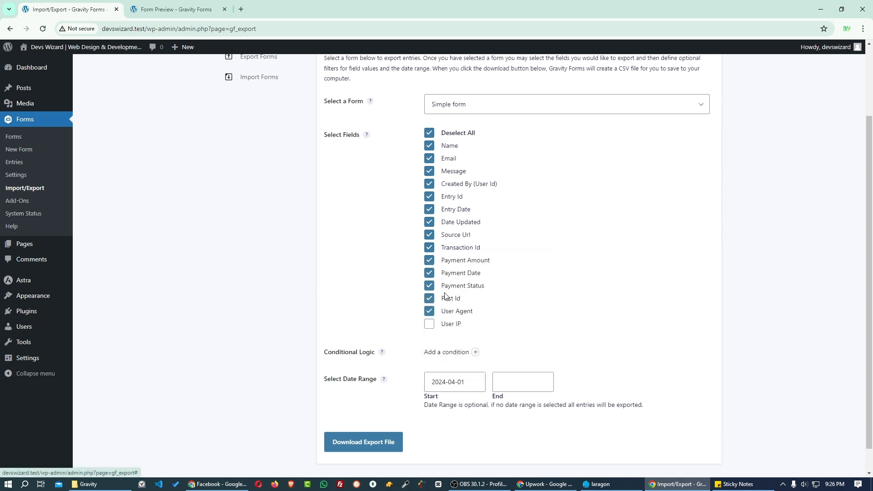
click(500, 382)
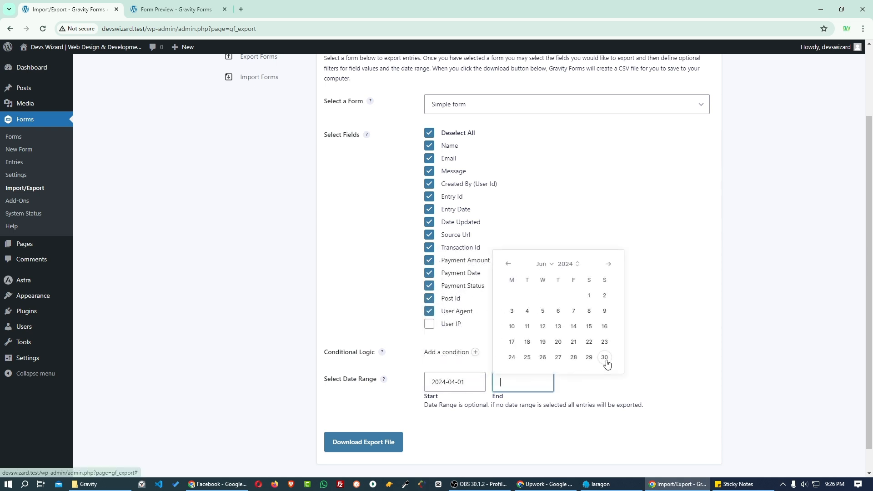
click(509, 266)
click(509, 266)
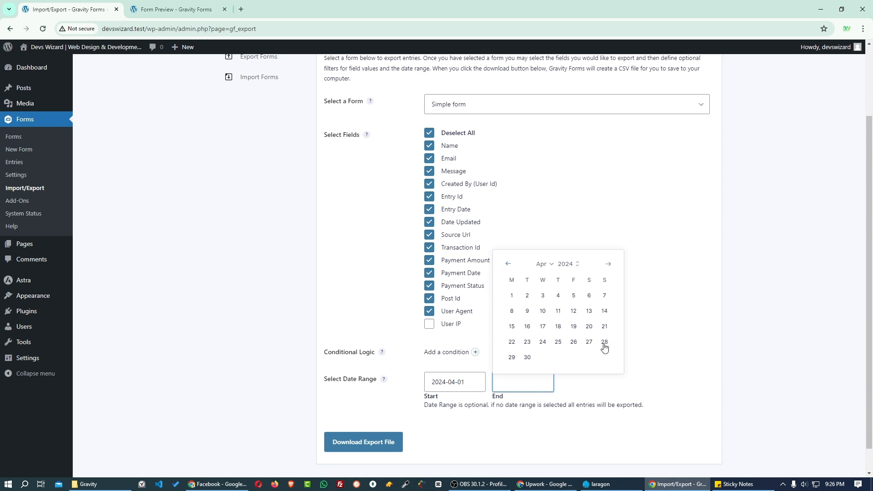
click(530, 358)
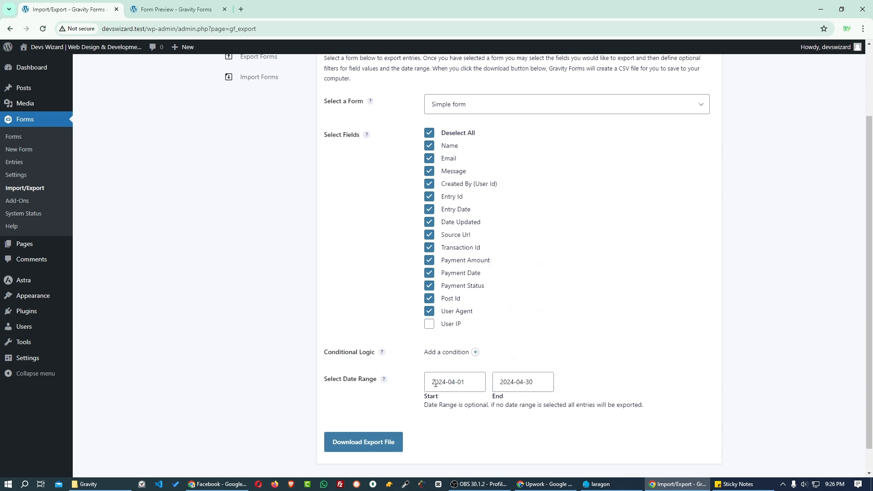
- Clear both the start and end dates of the export date range
click(470, 380)
key(ctrl+a)
key(BackSpace)
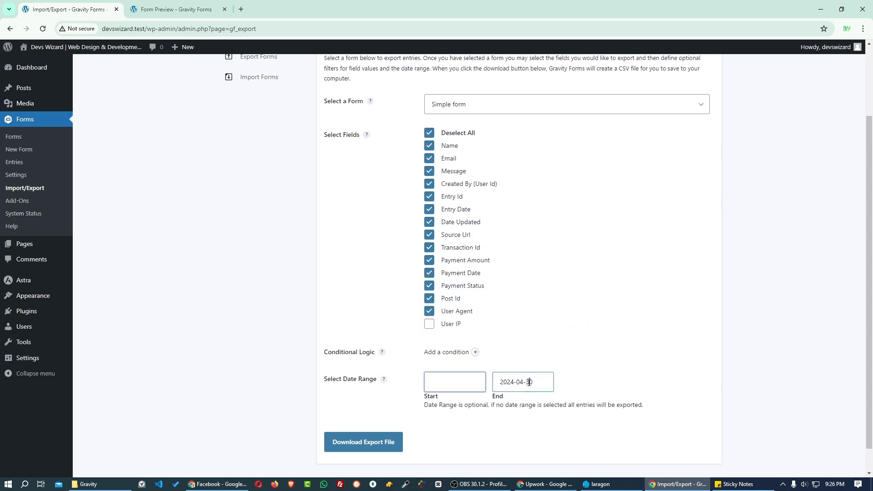
click(529, 382)
key(ctrl+a)
key(BackSpace)
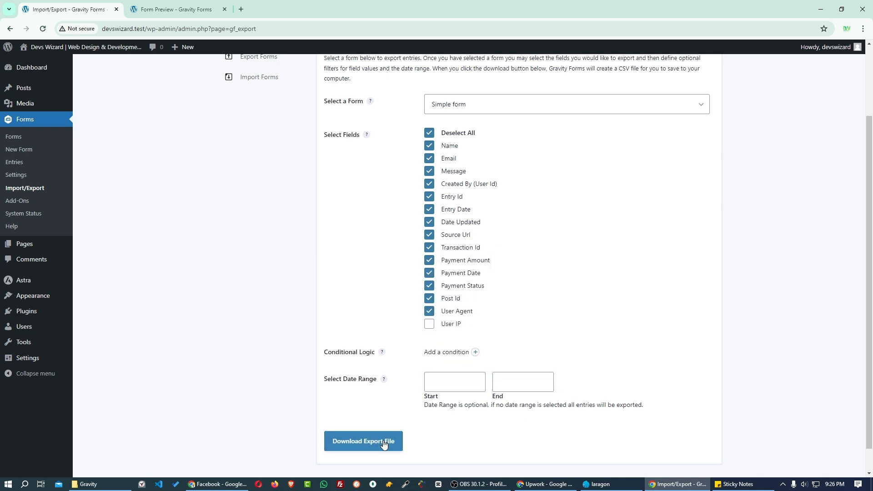
- Download the entries export and open simple-form-2024-06-05.csv in Excel, dismissing the activation dialog
click(383, 443)
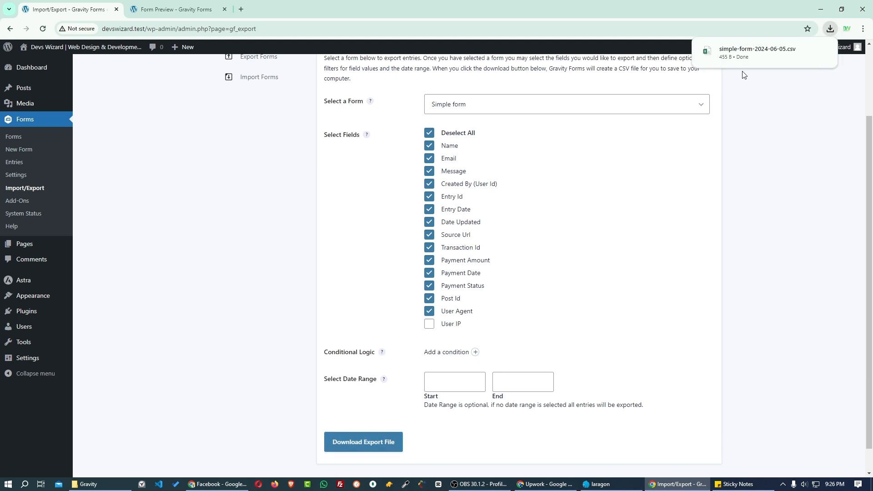
click(780, 51)
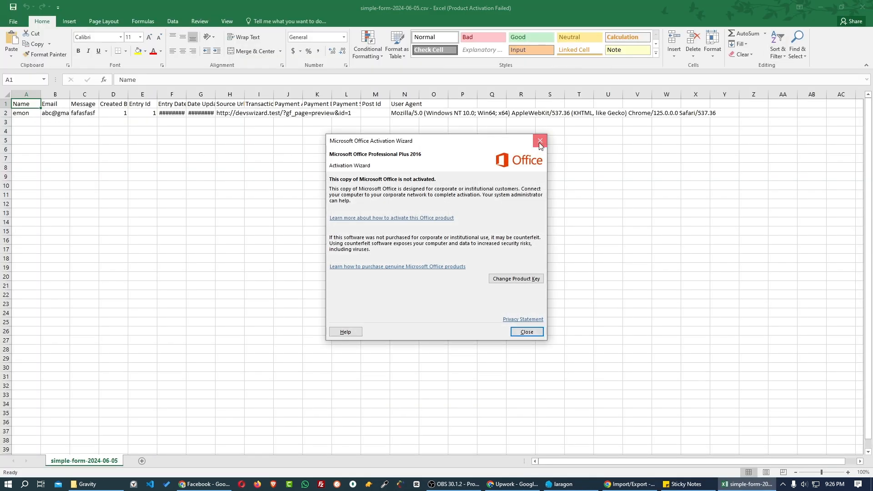
click(540, 142)
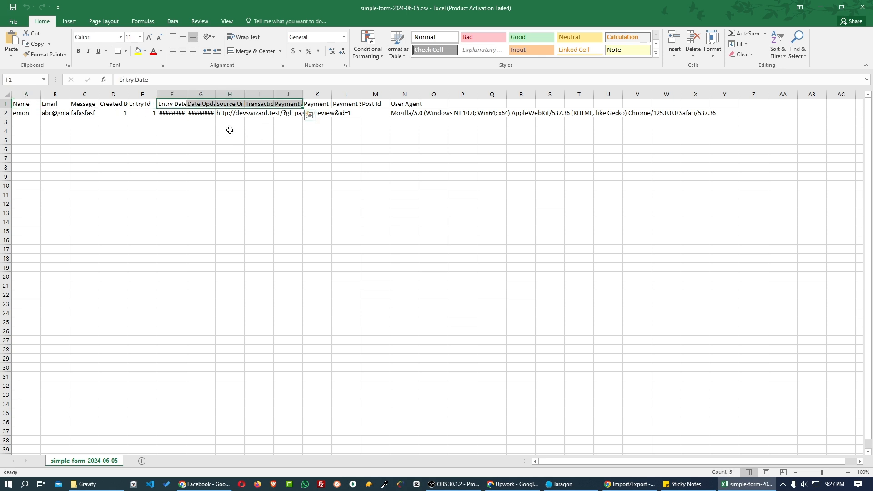
- Widen the Entry Date column so the submission's full date and time can be read
click(173, 149)
drag(186, 94, 251, 95)
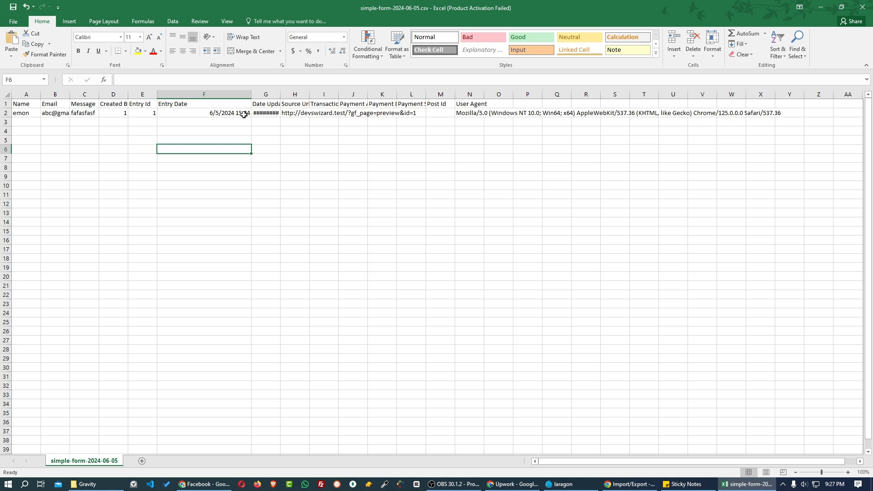
click(231, 138)
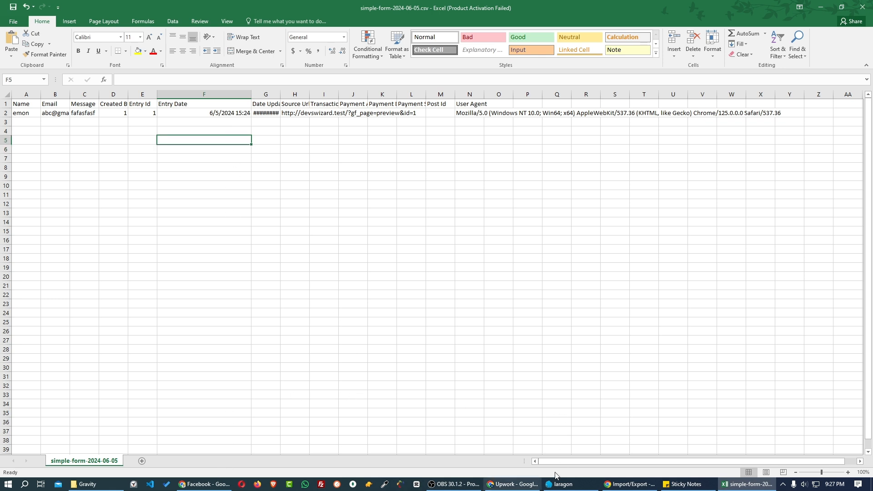
- Switch back to Chrome and look at the Export Forms page, trying out its form selection checkboxes
click(632, 484)
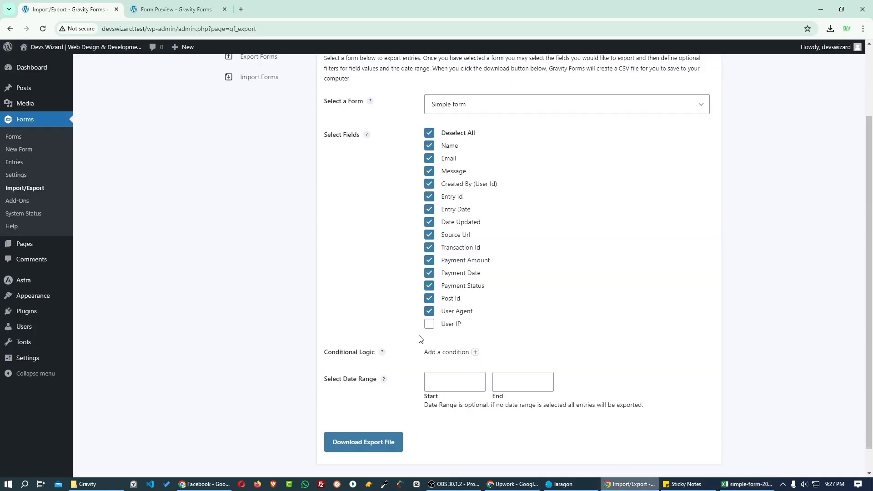
scroll(295, 125, up, 2)
click(262, 151)
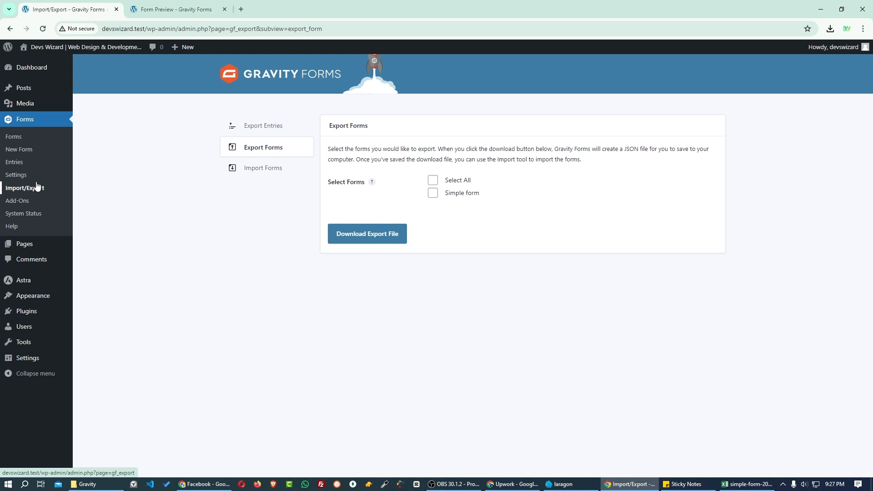
click(433, 182)
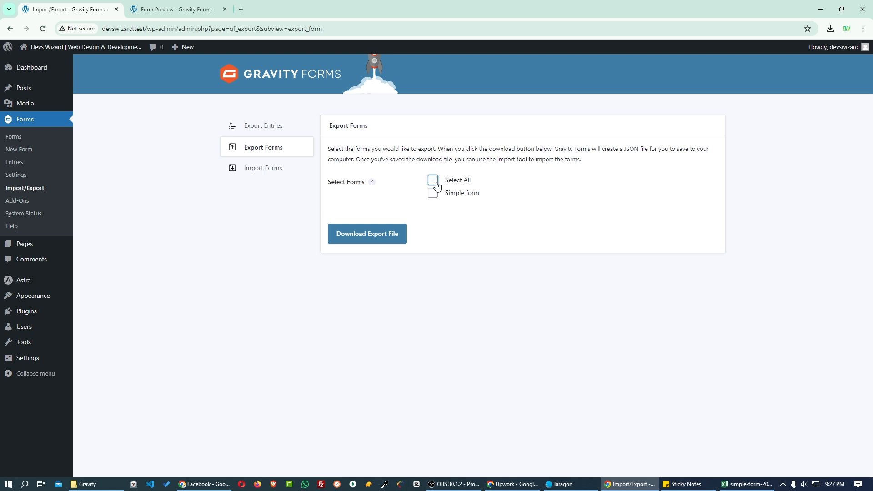
click(434, 181)
click(433, 193)
- Look at the Import Forms page and its file chooser, cancel without selecting a file, and glance at the form preview
click(268, 170)
click(457, 184)
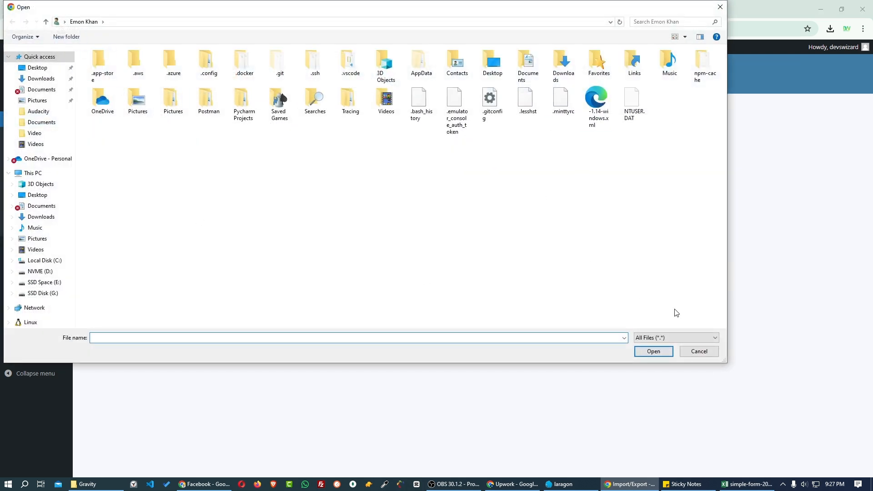
click(698, 351)
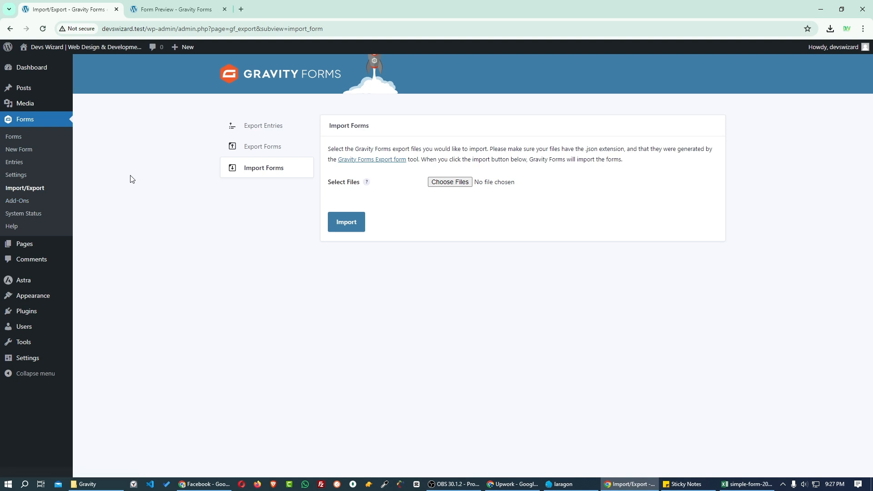
click(176, 9)
click(69, 9)
- Open Simple form in the form editor and copy its embed shortcode
click(23, 139)
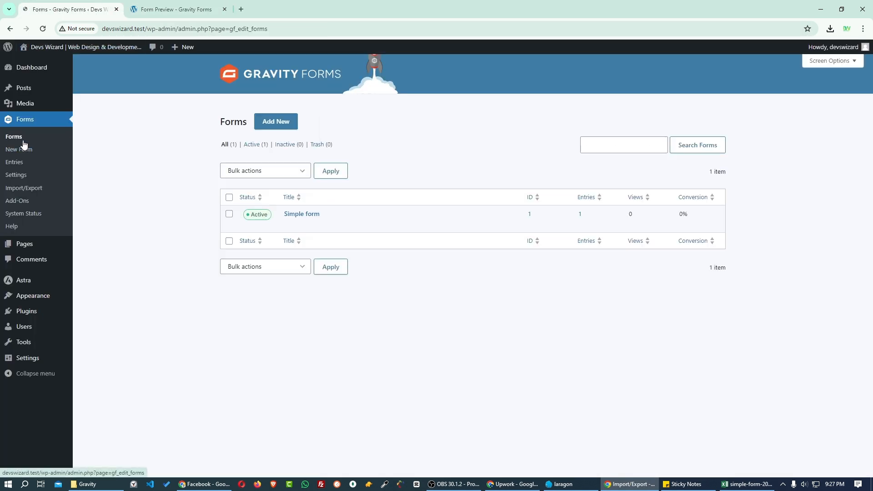
click(290, 225)
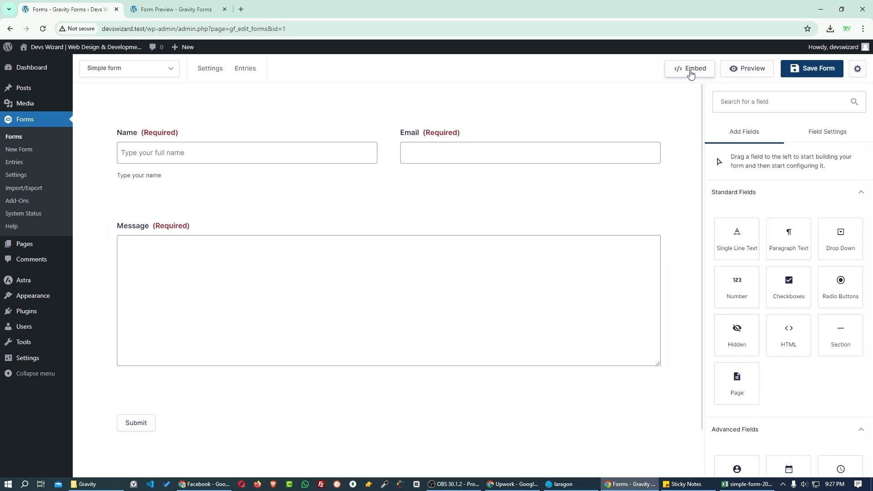
click(690, 72)
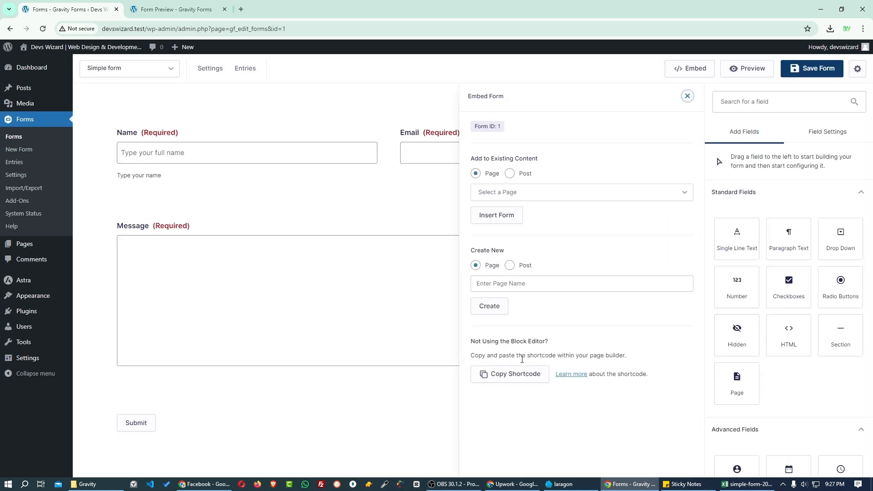
click(515, 377)
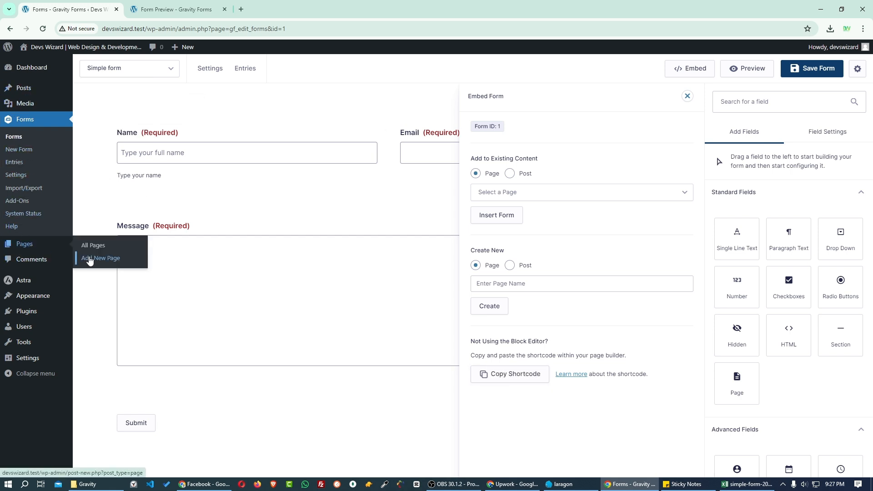
- Create a new page, dismiss the block editor welcome guide and title the page "simple form"
click(90, 259)
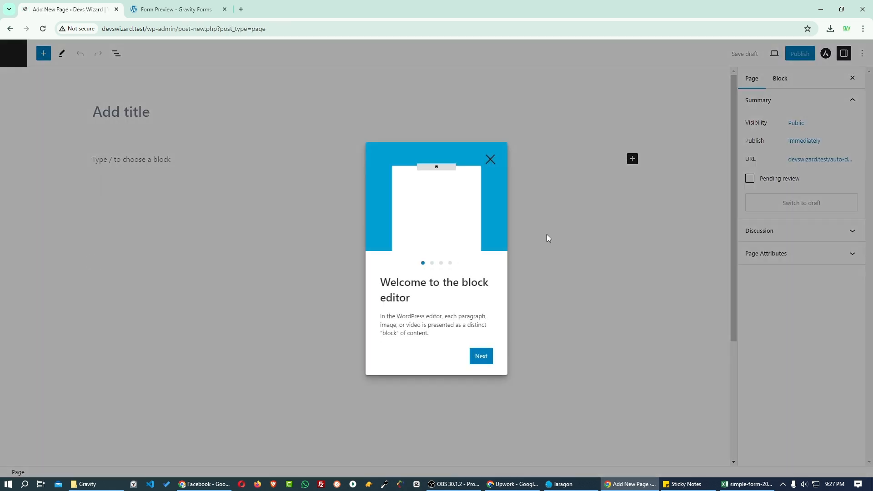
click(488, 160)
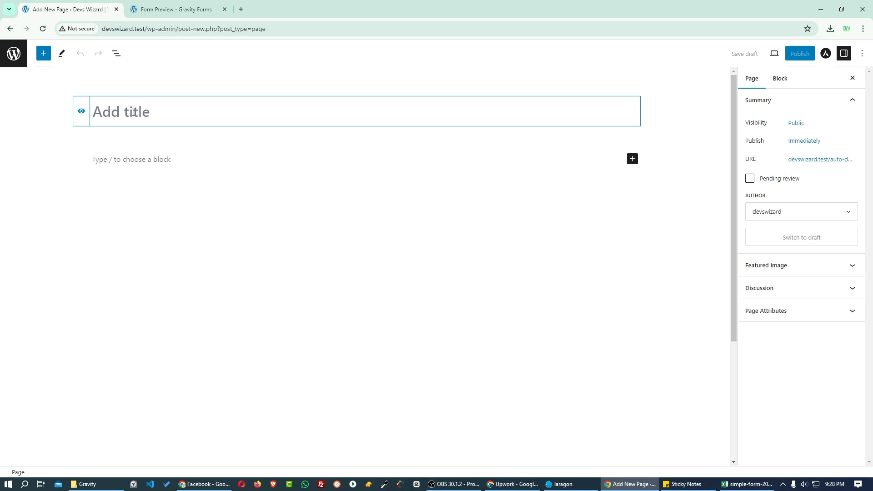
text(simple form)
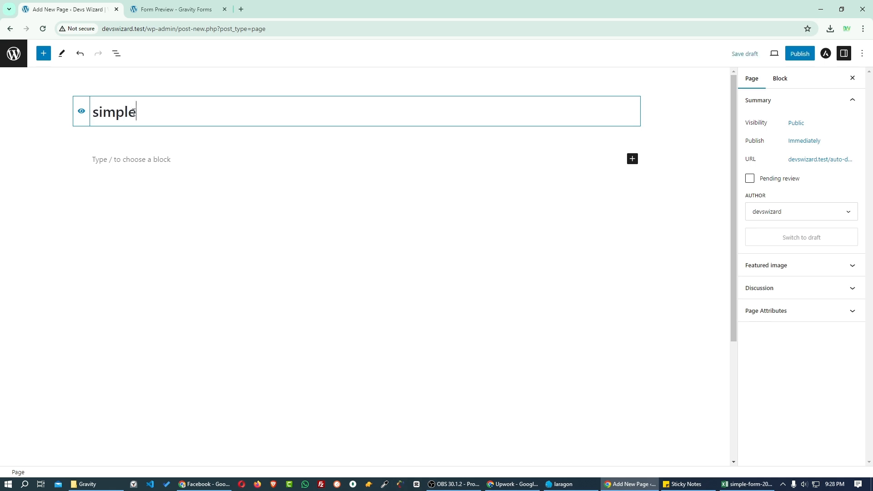
- Add a Shortcode block beneath the page title and paste the copied Gravity Forms shortcode into it
click(632, 159)
text(short)
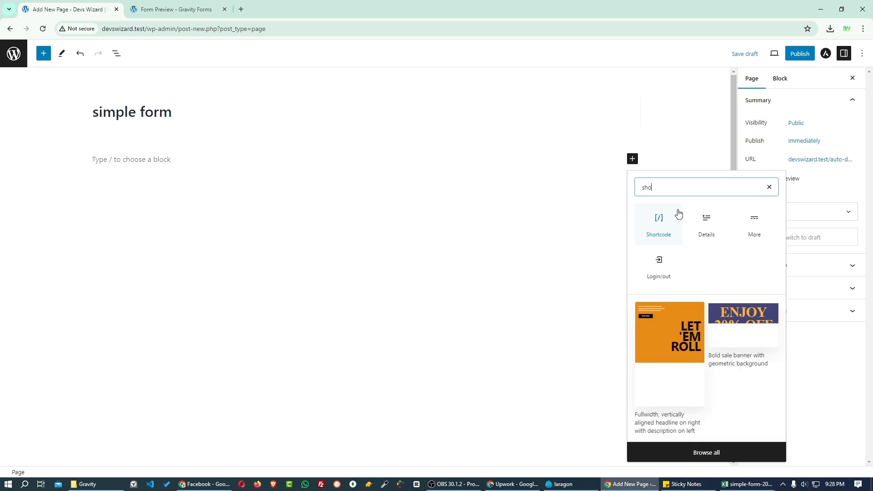
click(673, 228)
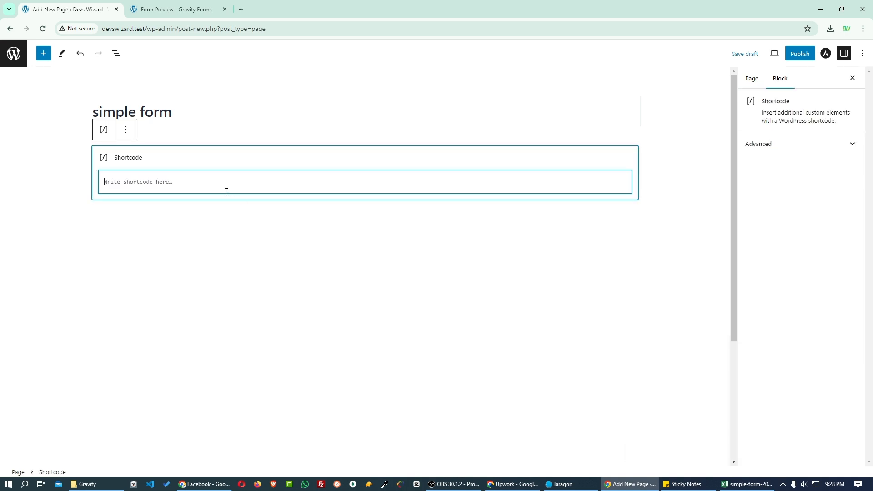
key(ctrl+v)
- Set the title attribute in the form's shortcode to "false"
double_click(184, 182)
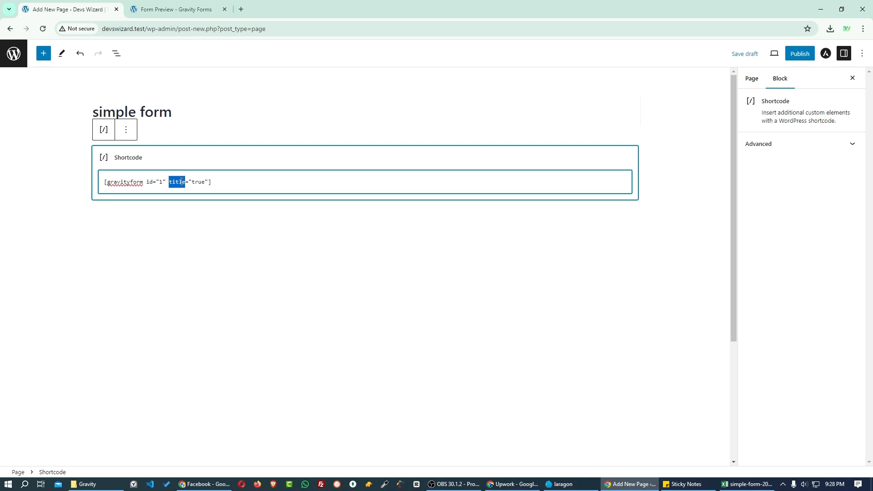
double_click(194, 181)
text(false)
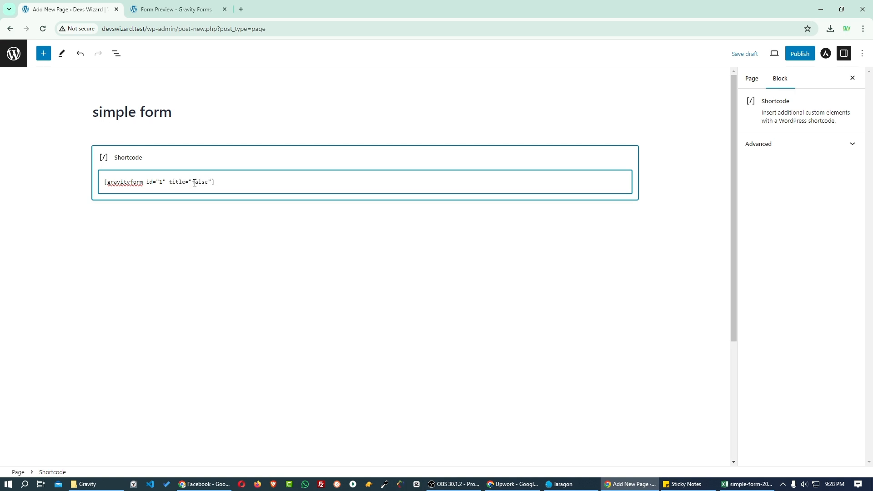
- Publish the simple form page and view it on the live site
click(799, 56)
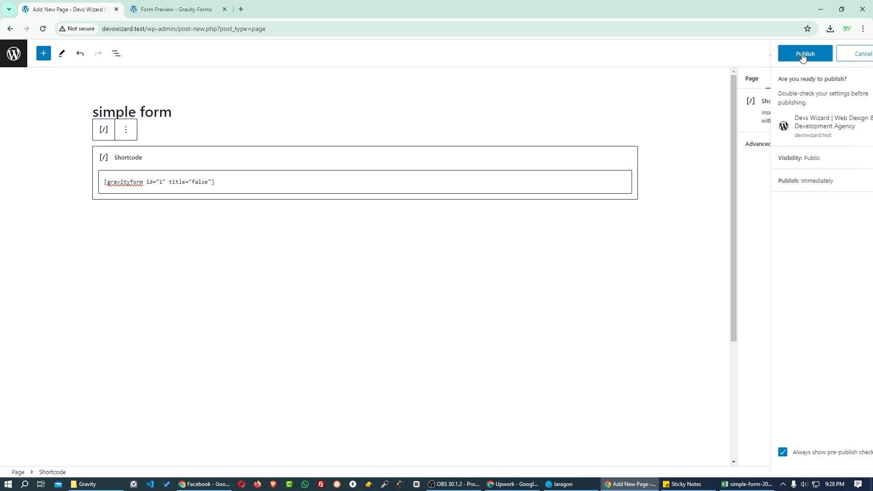
click(795, 56)
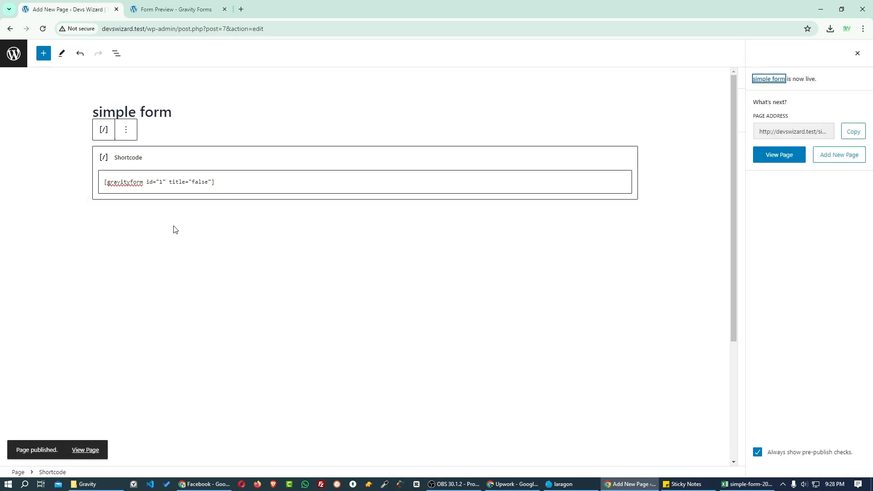
click(79, 454)
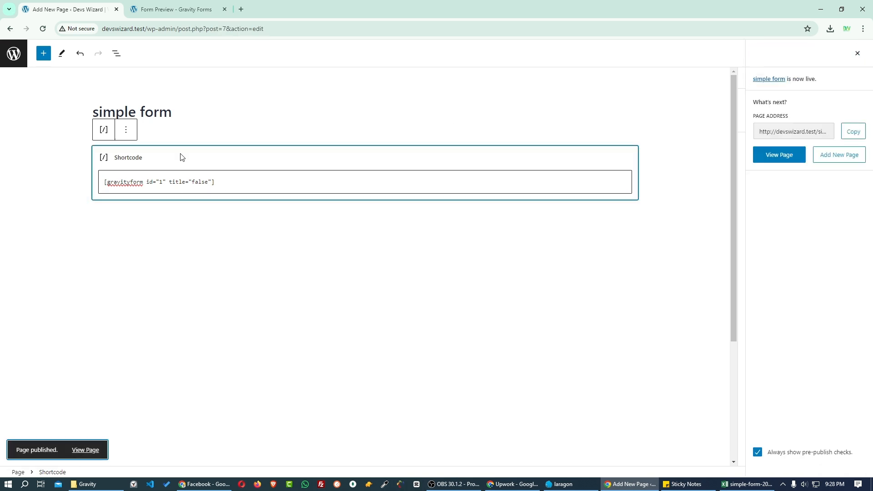
click(85, 450)
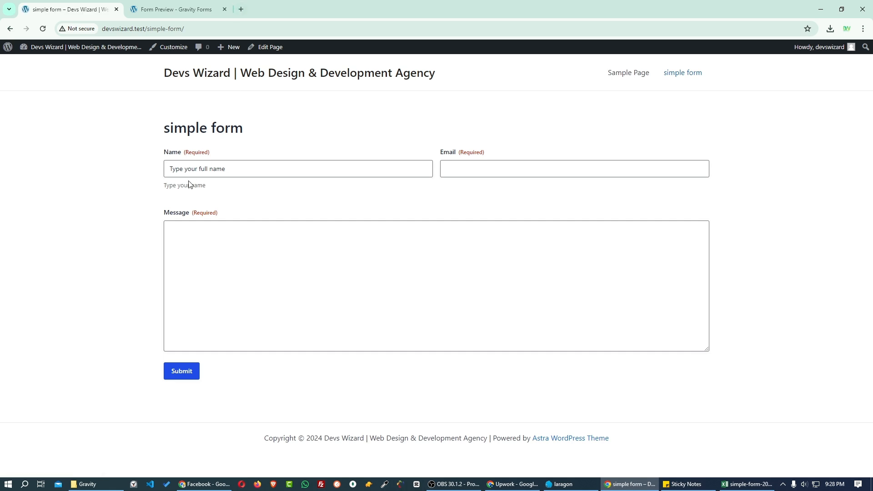
- Look over the embedded form on the live page, trying its Name and Message fields without entering anything
click(172, 169)
click(230, 237)
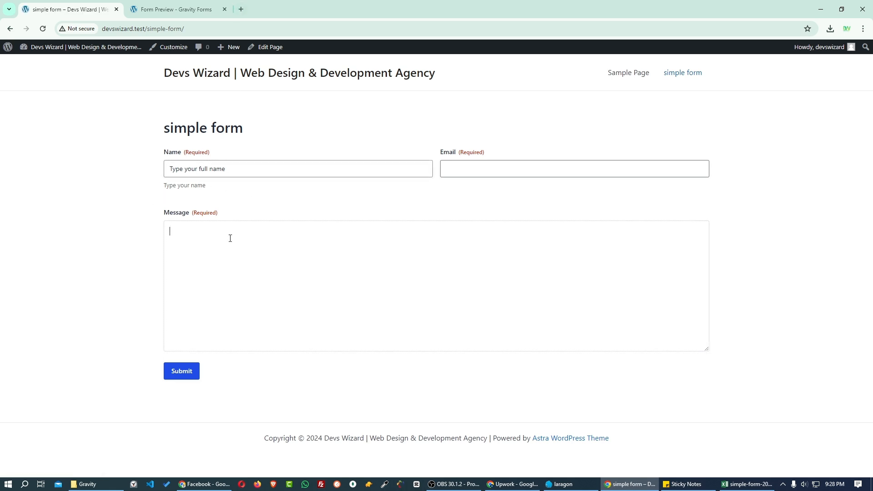
click(172, 193)
click(293, 263)
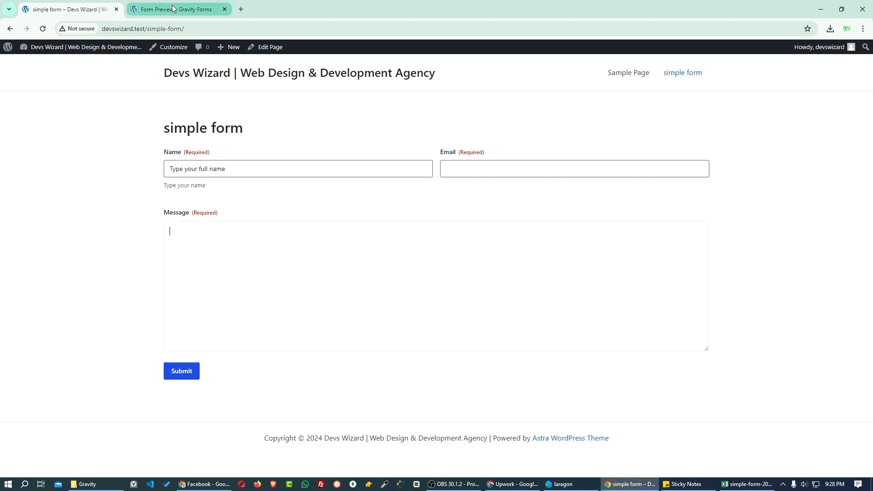
- Open the WordPress dashboard in a separate browser tab placed first, glance at the form preview, and switch to the dashboard
middle_click(35, 64)
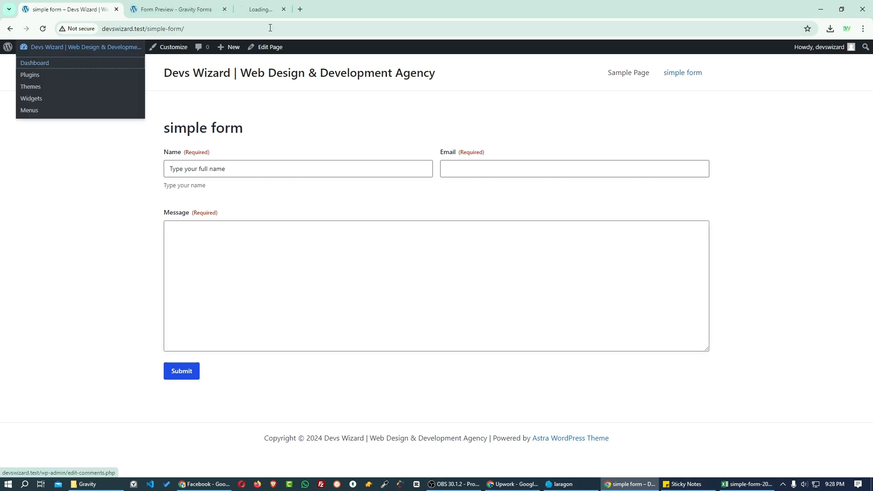
drag(260, 9, 65, 2)
click(277, 7)
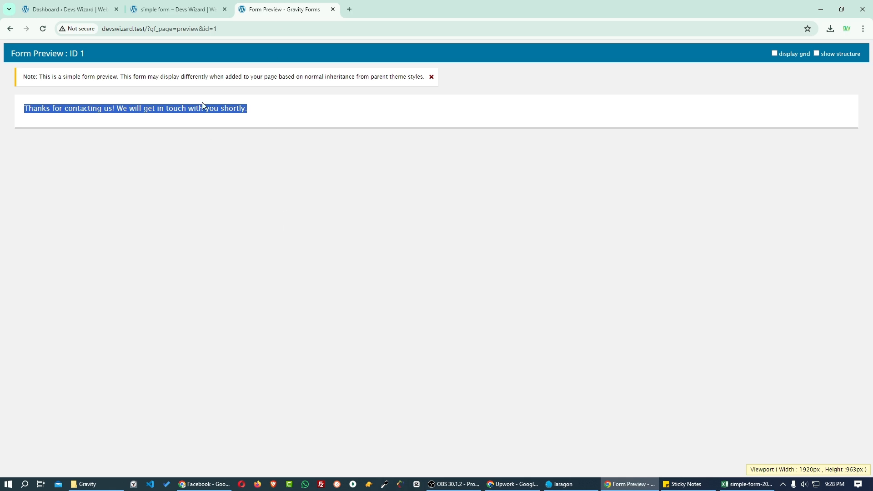
click(172, 9)
click(60, 8)
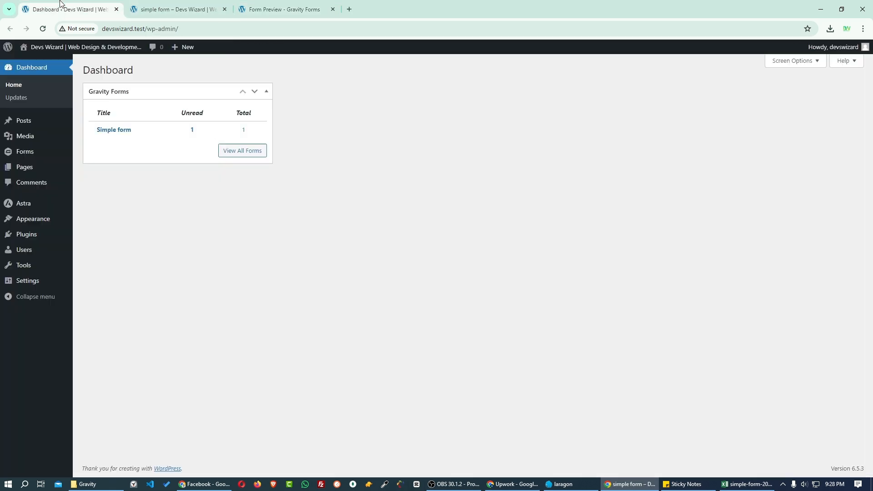
- Set the default form theme to Gravity Forms 2.5 Theme in the Gravity Forms settings and save them
mouse_move(56, 155)
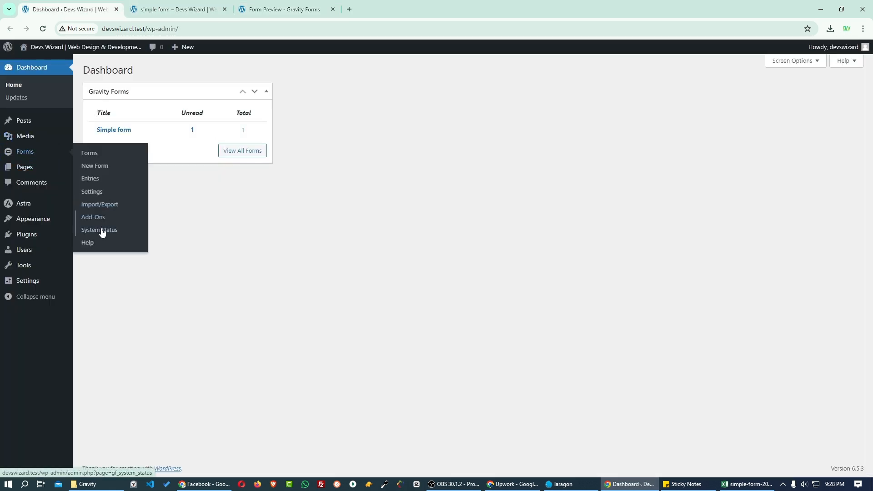
click(94, 195)
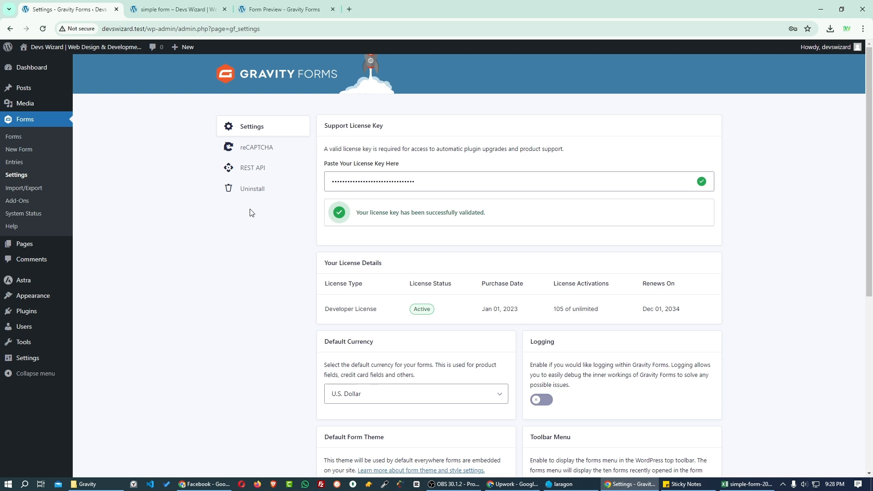
scroll(368, 320, down, 4)
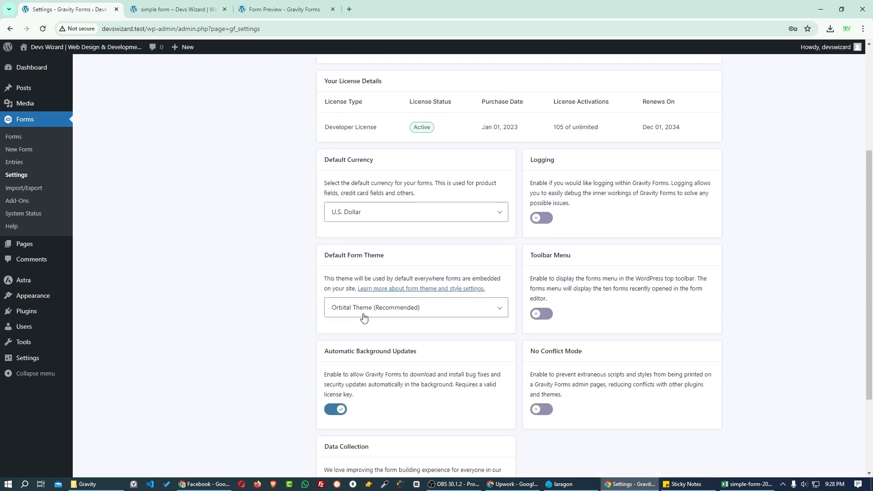
click(357, 316)
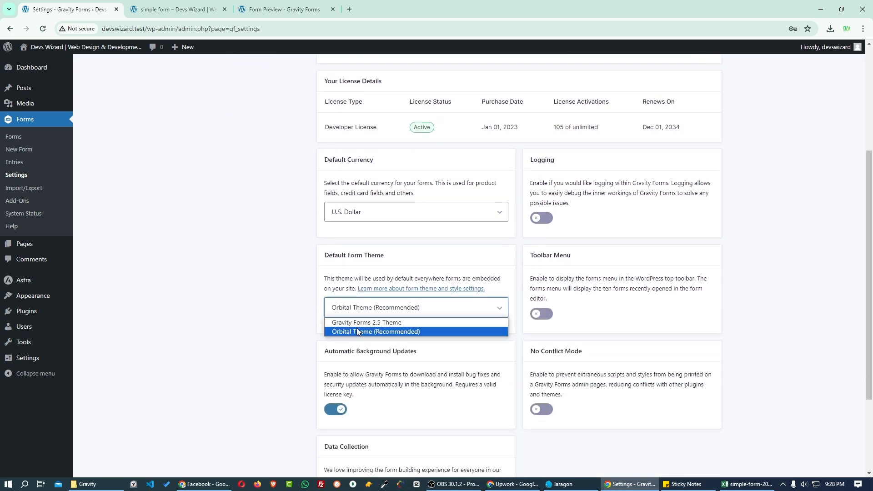
click(356, 321)
scroll(356, 329, down, 1)
scroll(356, 329, down, 2)
click(356, 425)
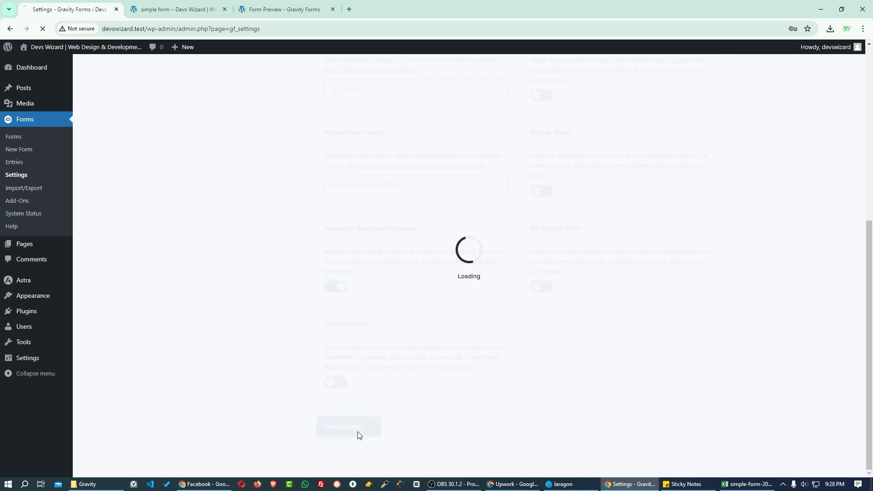
- Reload the live simple form page to check the form's styling, and return to the Gravity Forms settings
click(191, 4)
click(43, 28)
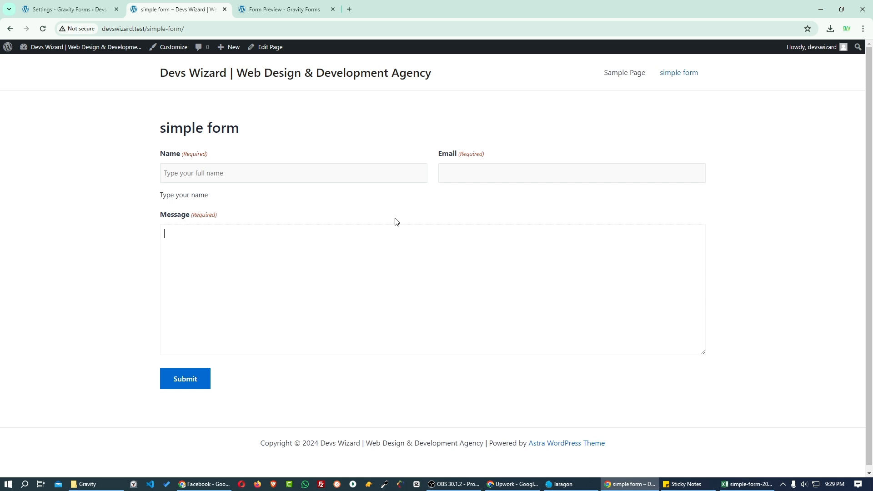
key(ctrl+shift+Tab)
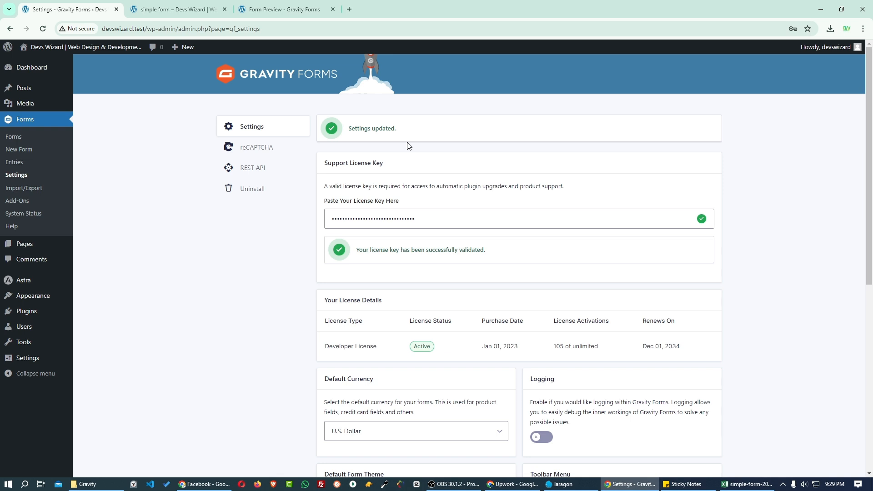